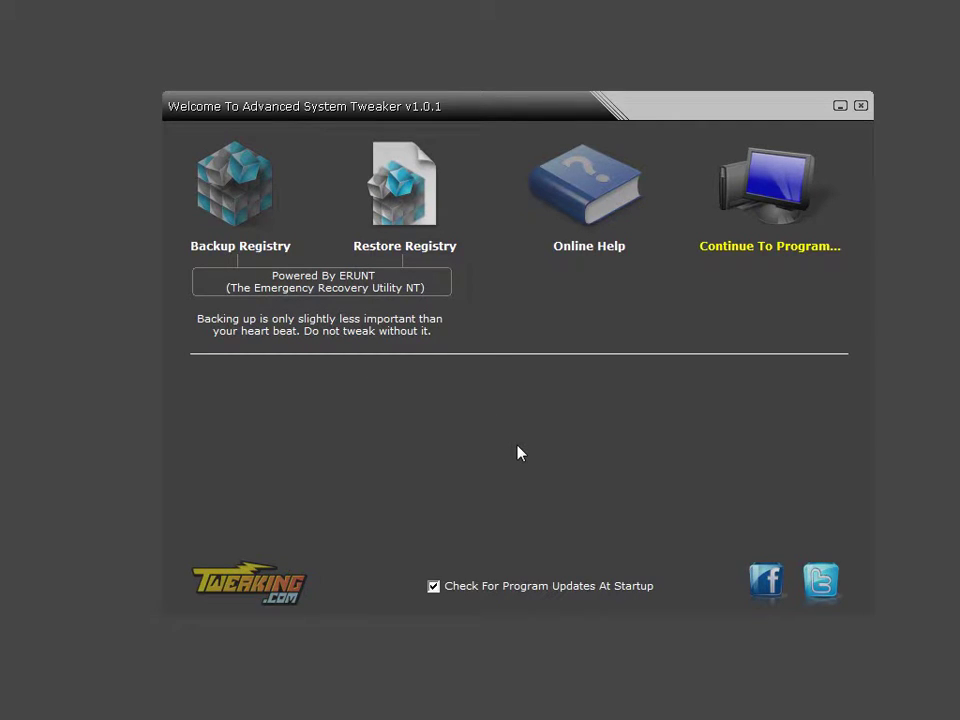
Leave the welcome screen and launch the Add-ons Creator from the File menu.
click(784, 186)
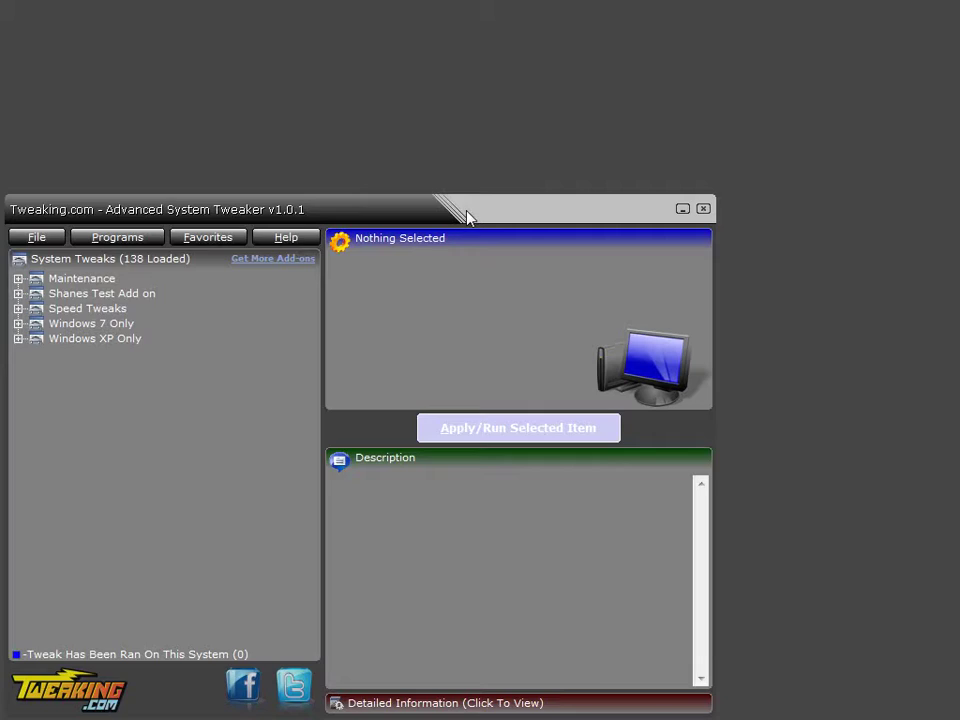
drag(467, 214, 607, 122)
click(180, 146)
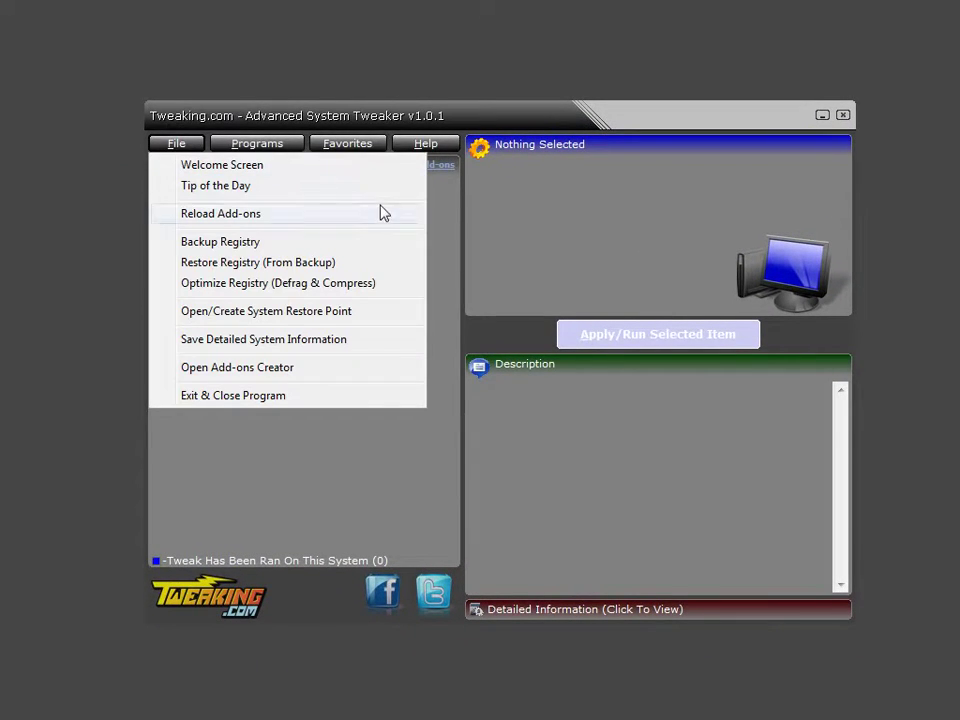
click(296, 375)
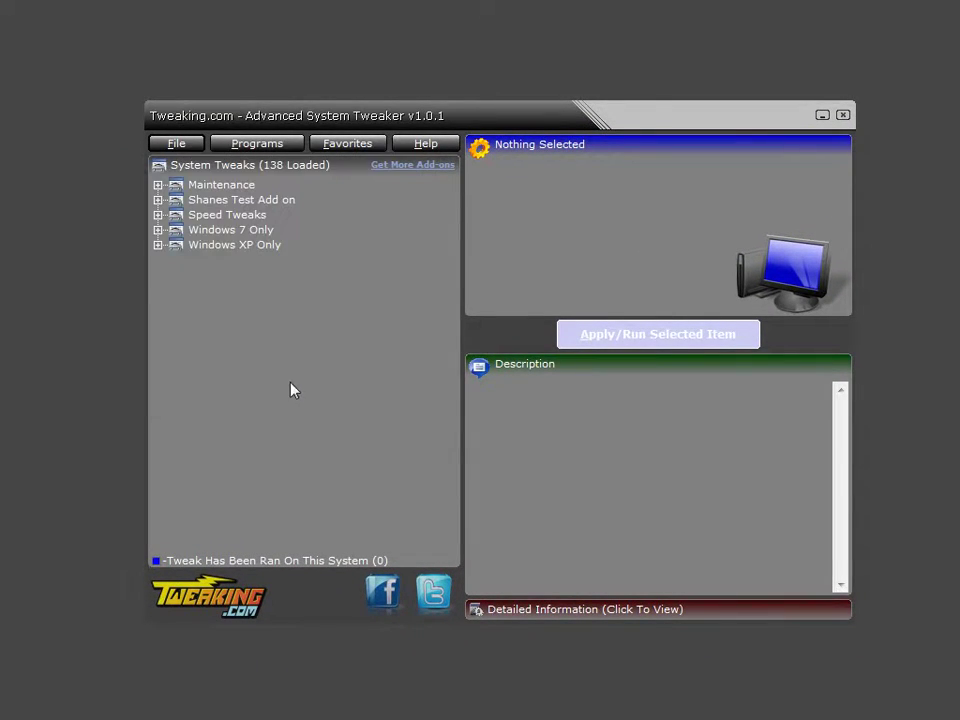
click(822, 115)
Create a new tweak named Test with the description 'This is a test add on'.
drag(486, 247, 614, 118)
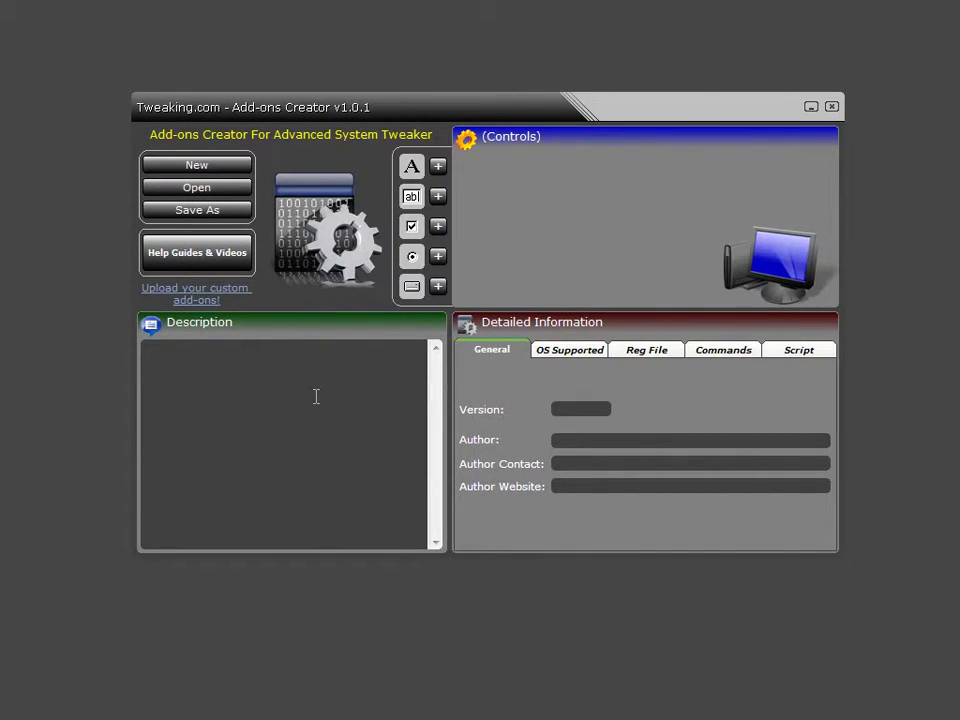
click(231, 167)
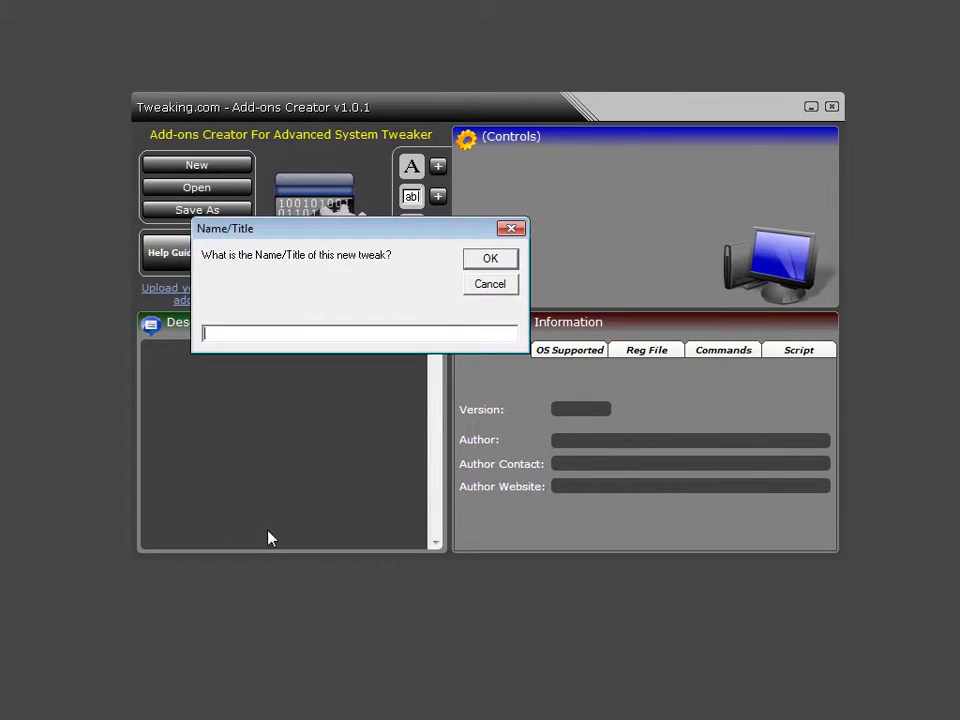
text(Test)
click(473, 262)
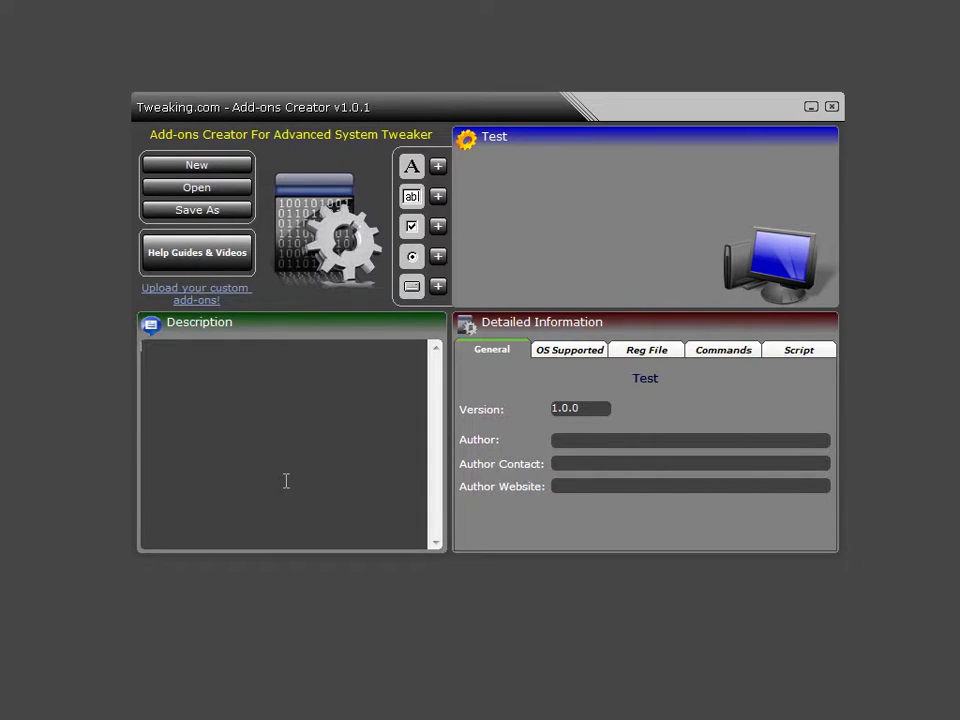
text(This is a test add on)
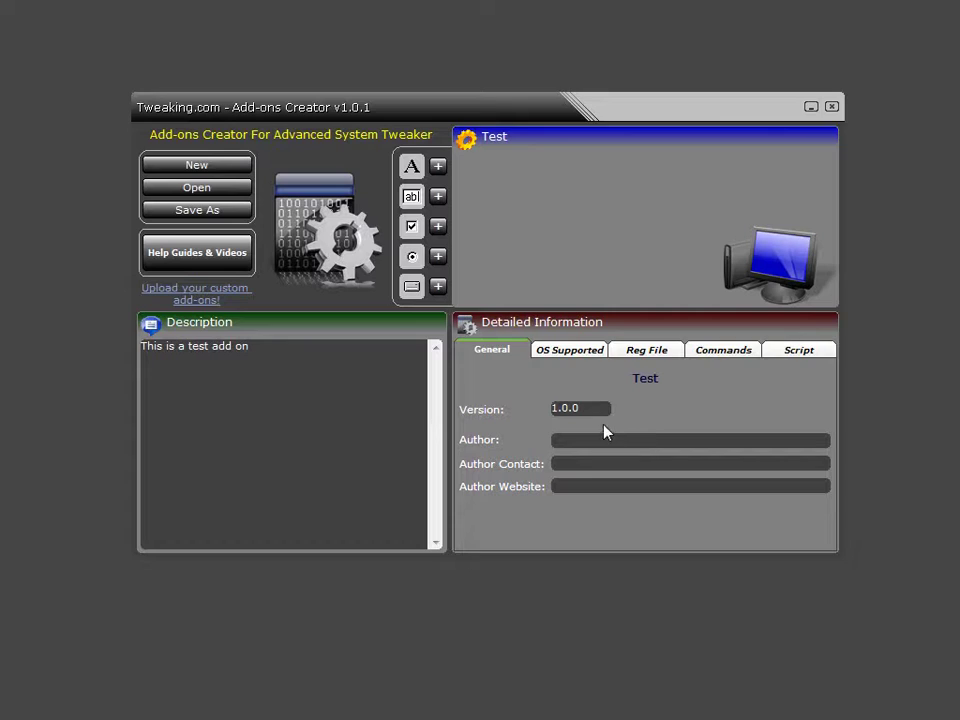
Enter the author's name and contact e-mail, and set the author website to tweaking.com.
key(Tab)
key(Tab)
text(Shane)
click(591, 486)
text(tweaking.com)
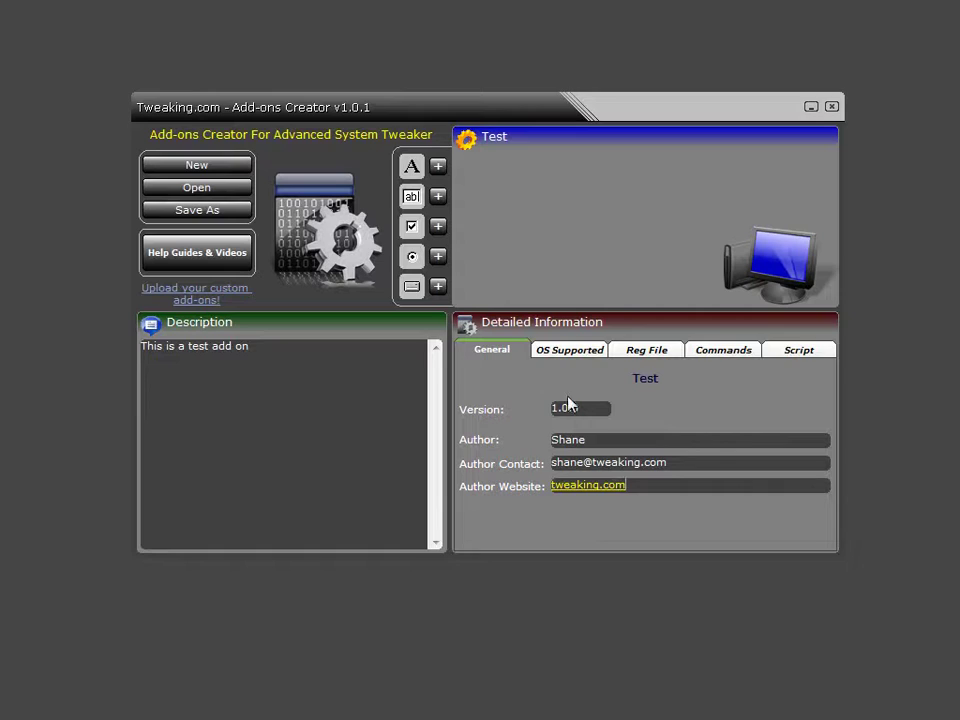
Mark Windows XP as a supported OS and browse to the Reg File section.
click(569, 352)
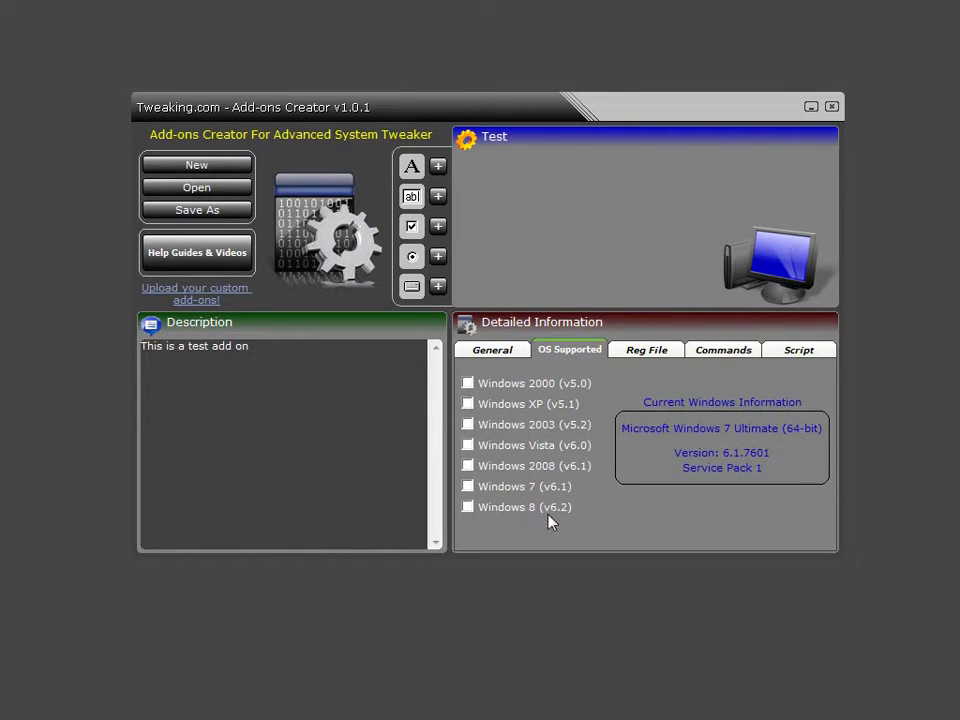
click(469, 404)
click(650, 362)
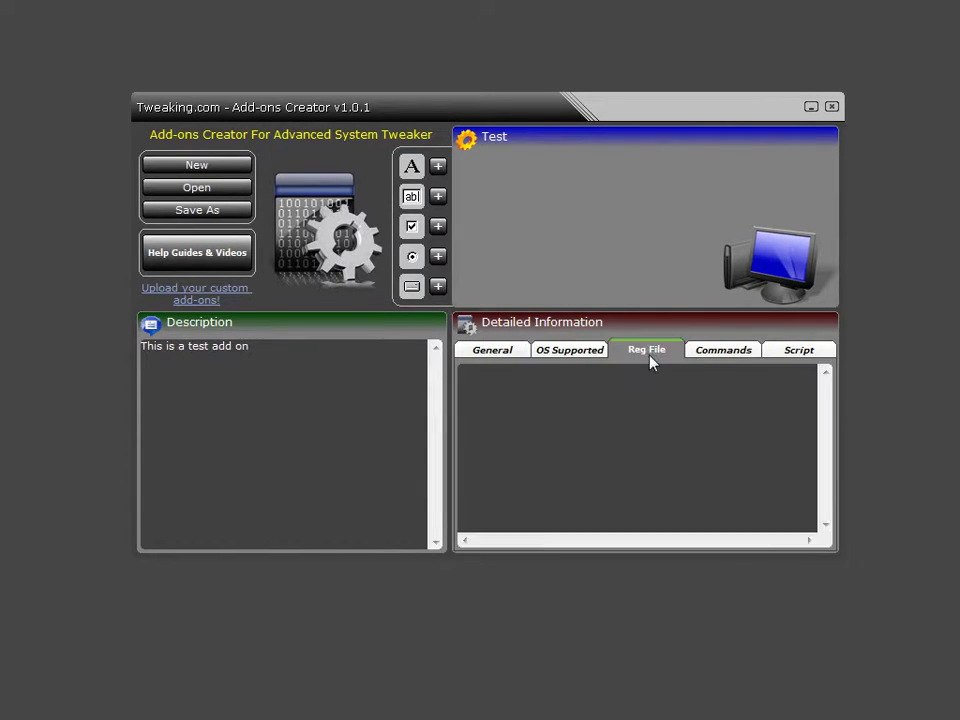
click(726, 360)
click(818, 363)
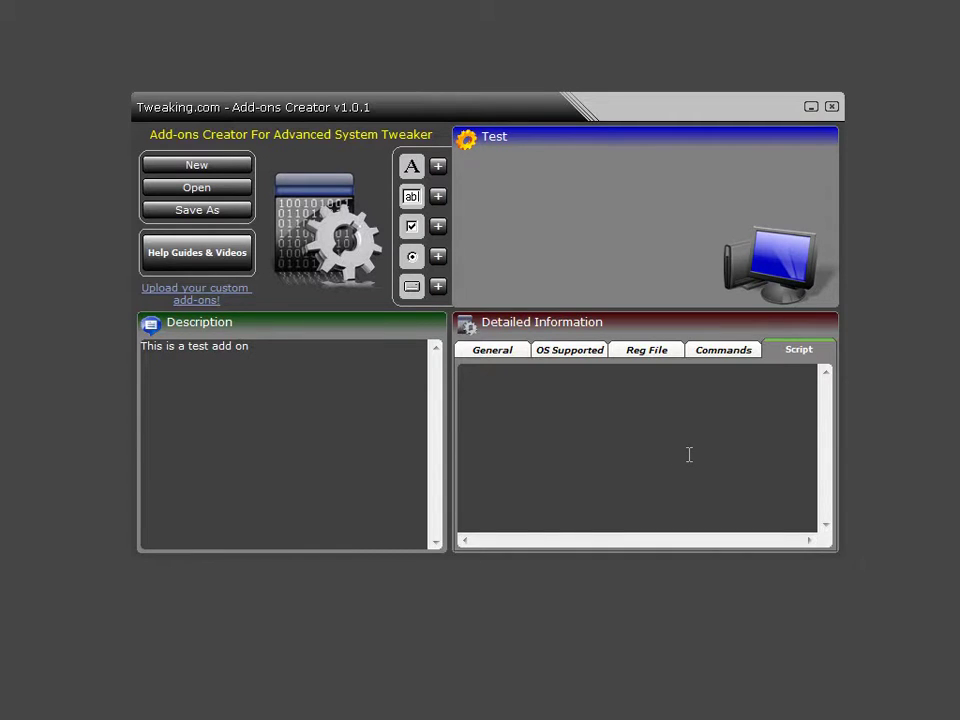
click(744, 355)
click(656, 352)
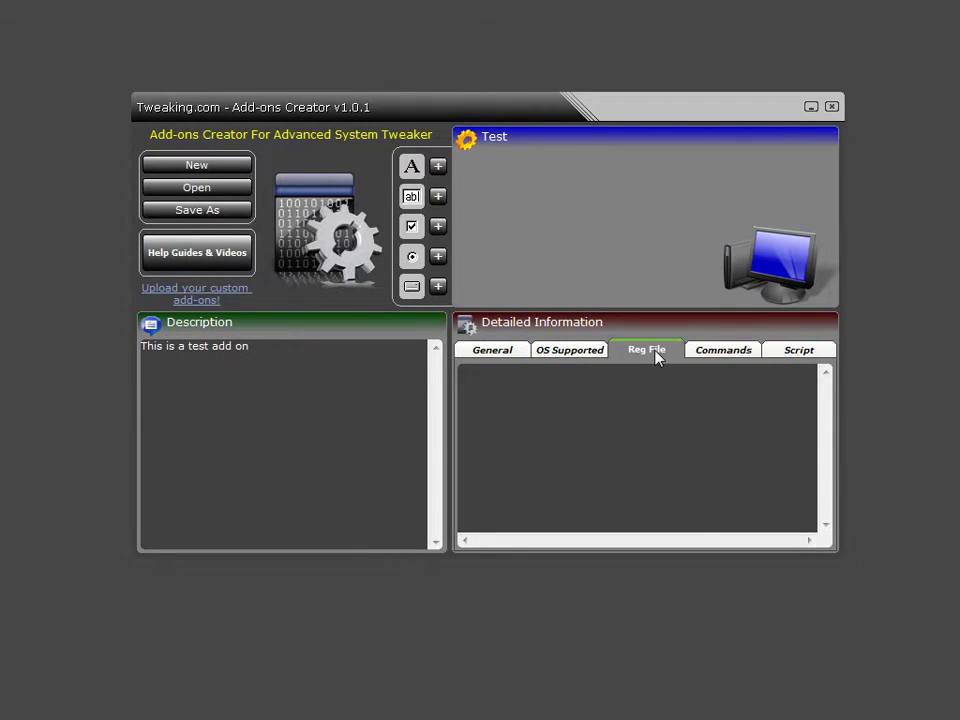
Copy all the PagefileSize2048.reg text from Notepad and paste it into the Reg File box.
key(alt+Tab)
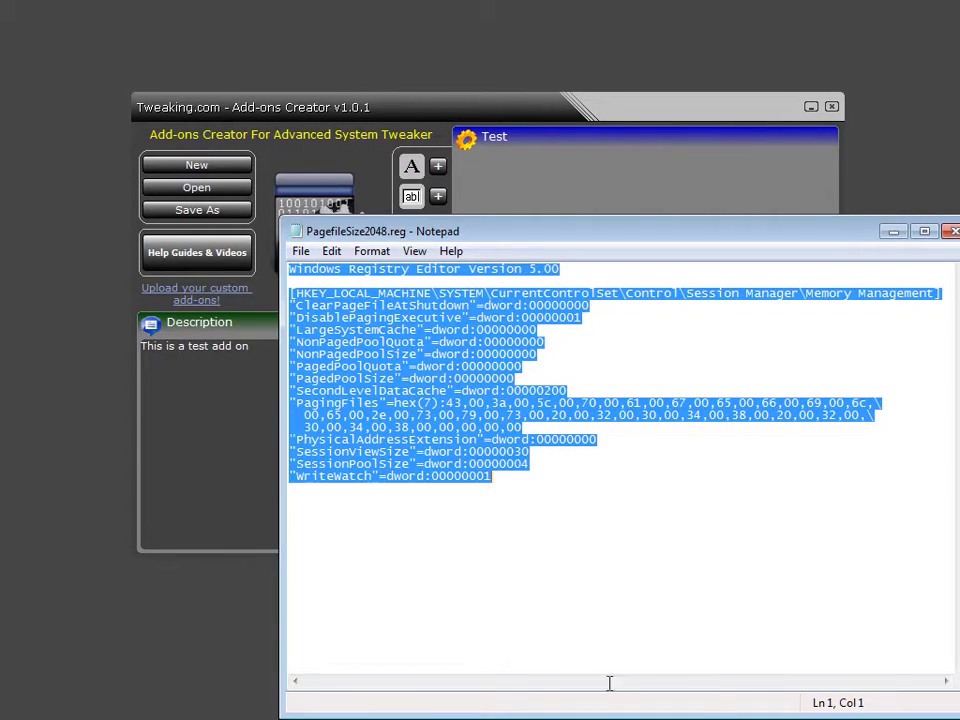
right_click(412, 343)
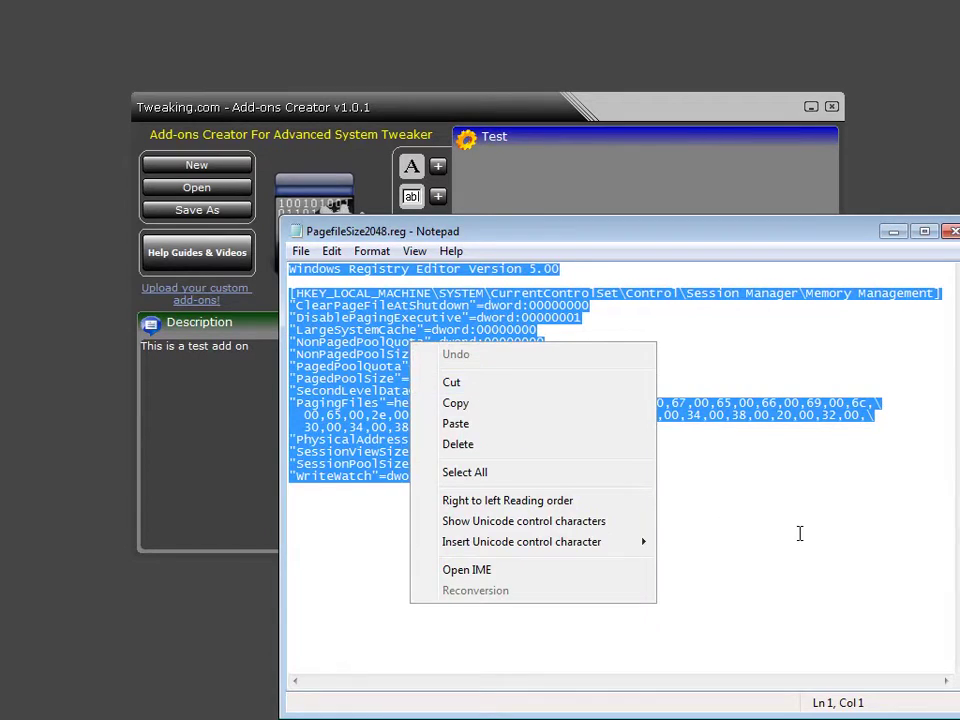
click(790, 530)
key(ctrl+a)
right_click(397, 330)
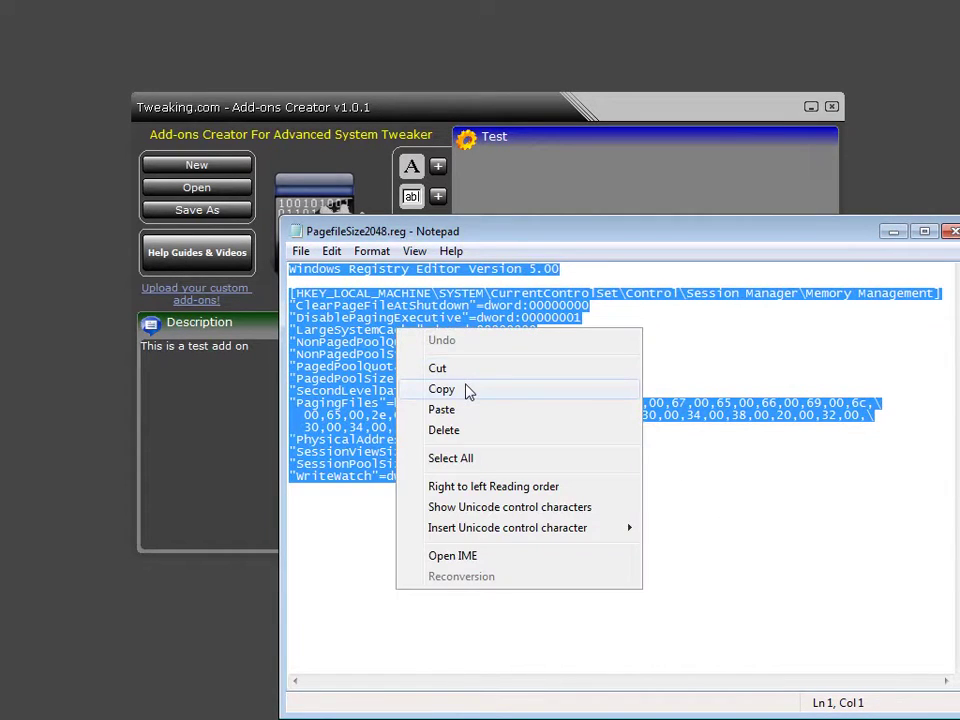
click(441, 389)
click(892, 232)
right_click(606, 484)
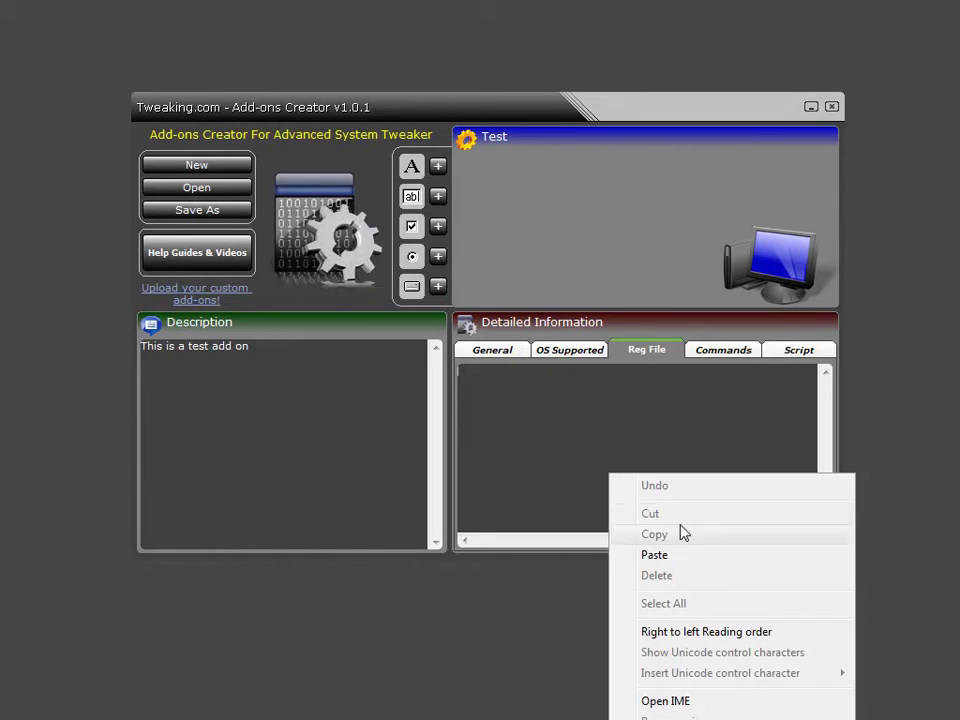
click(682, 555)
Return to the Test tweak's General details and add a new label, label1, to the panel.
scroll(640, 470, up, 2)
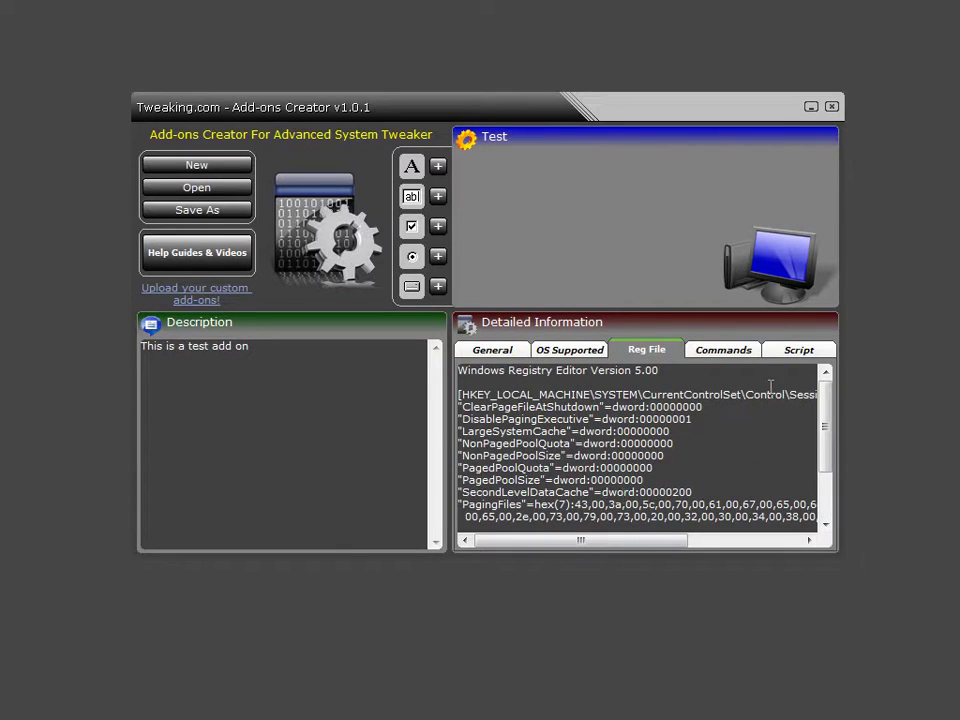
click(491, 350)
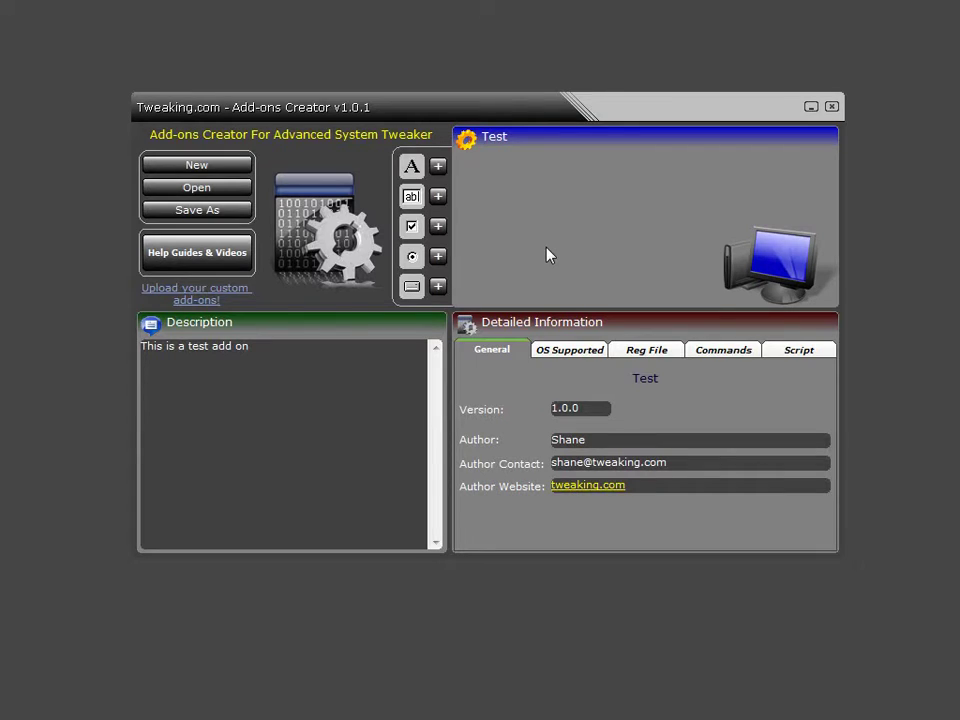
click(438, 170)
Move label1 to the panel's top-left corner and change its text to 'This is a test label'.
click(623, 238)
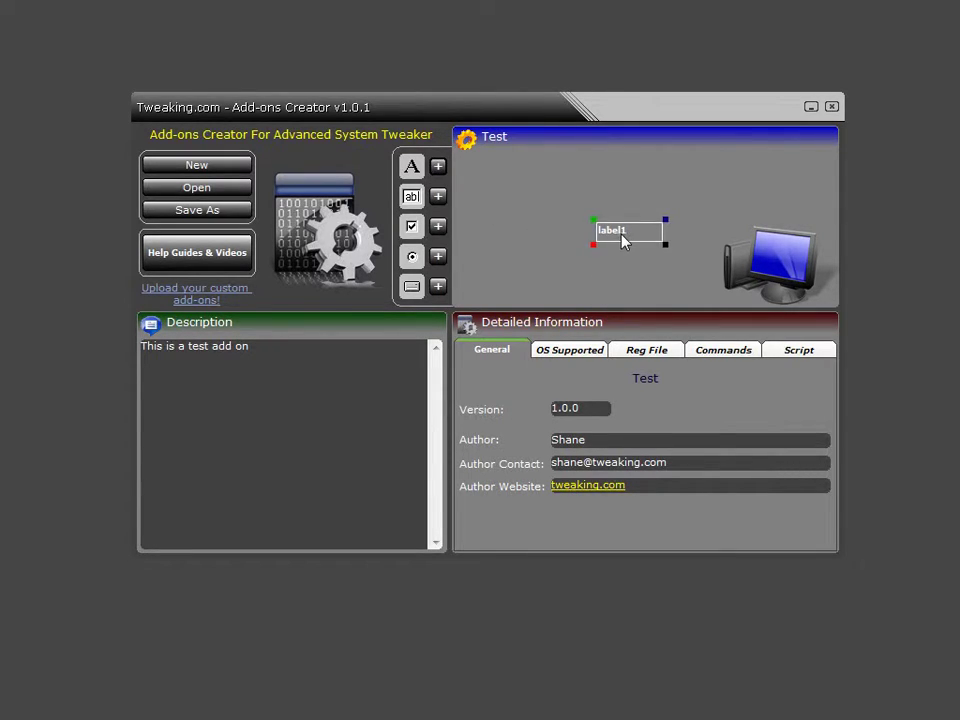
drag(623, 238, 481, 177)
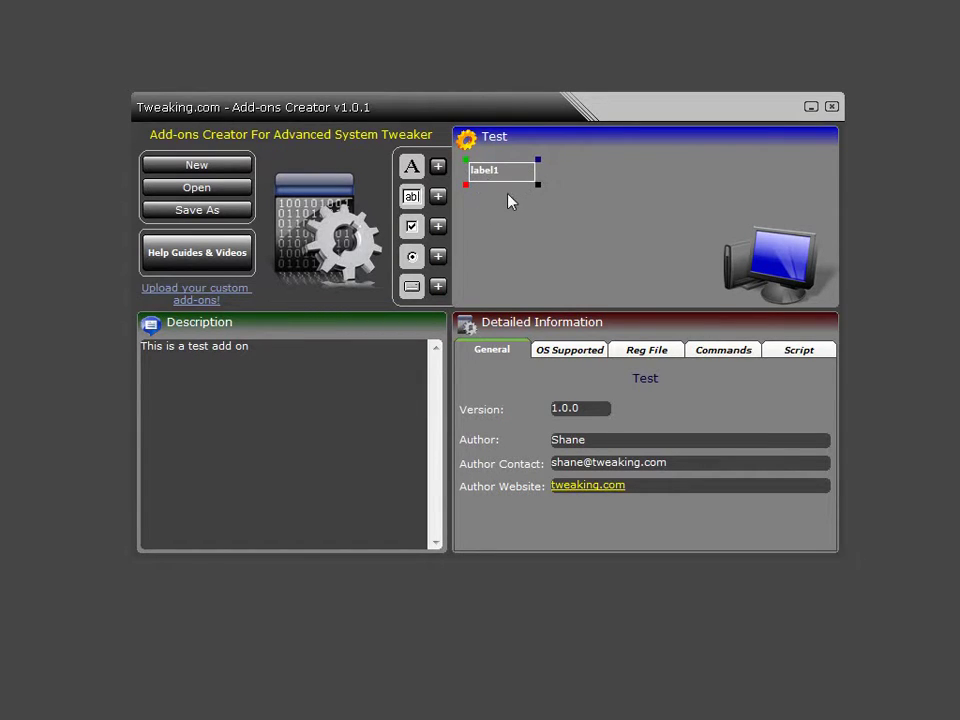
double_click(474, 182)
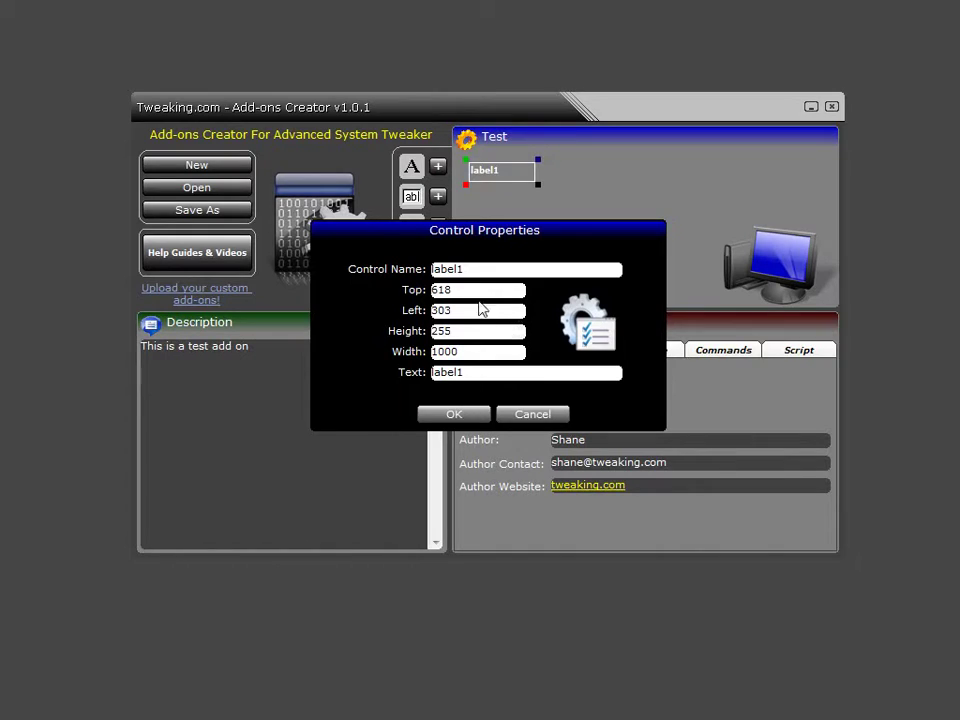
click(476, 269)
click(485, 376)
text(This is a test l)
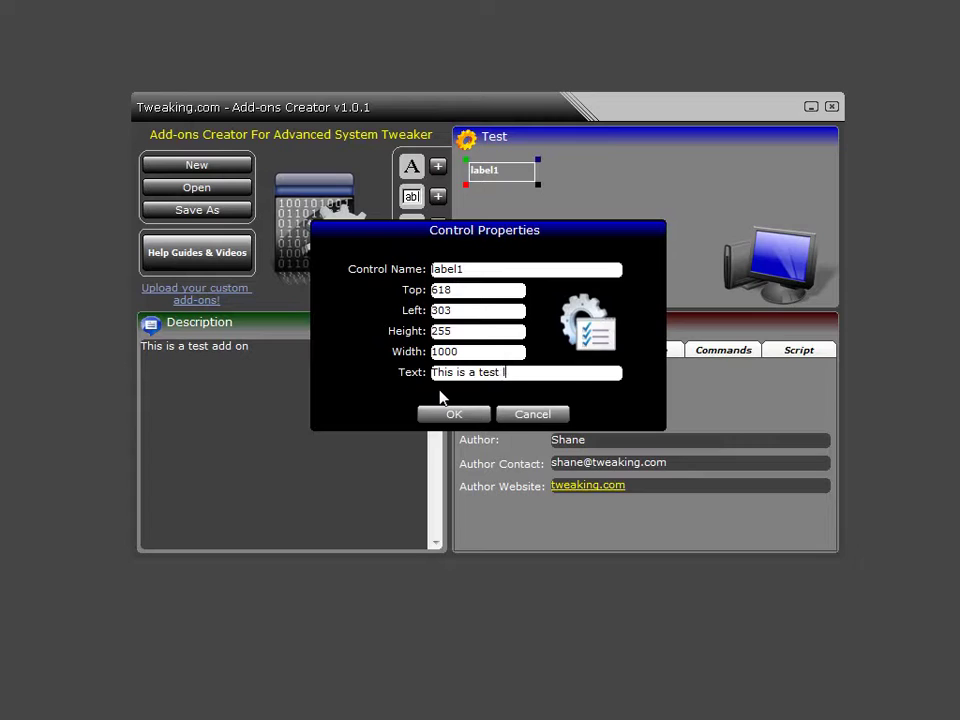
text(abel)
click(452, 414)
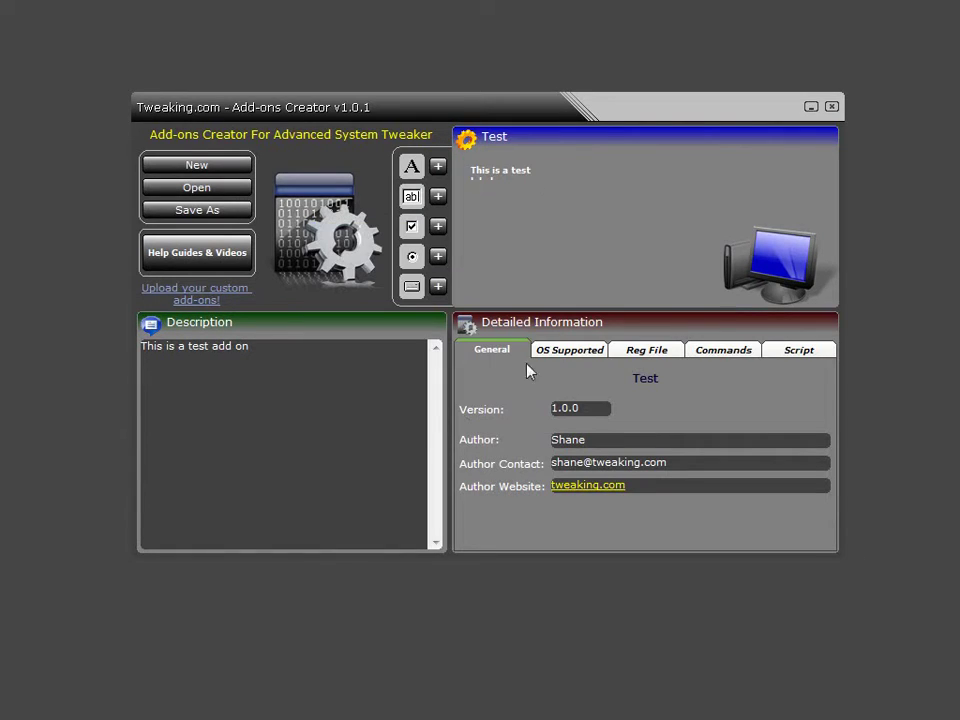
Widen the test label to fit its text and fine-tune its position, keeping it undeleted.
click(510, 172)
drag(539, 160, 634, 184)
key(Delete)
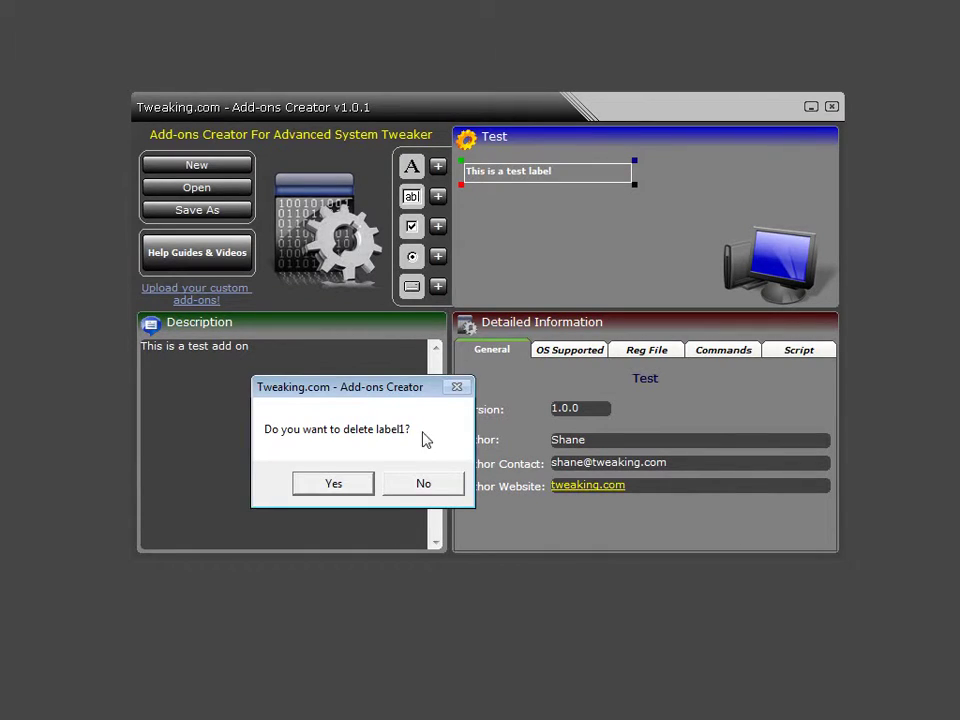
click(436, 490)
drag(539, 187, 531, 174)
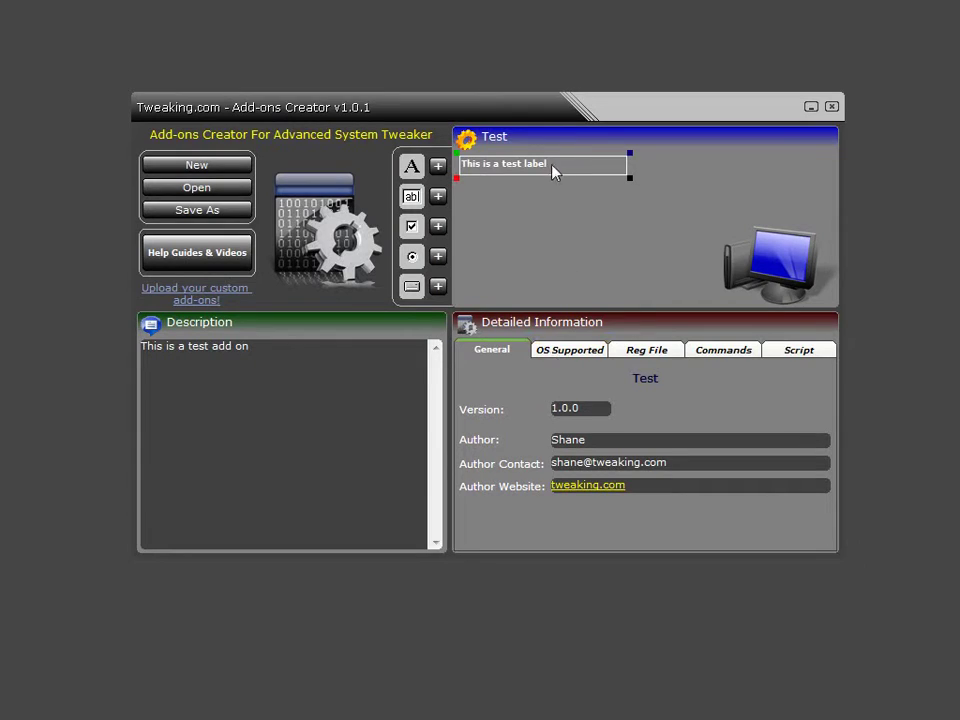
mouse_move(527, 172)
mouse_down()
mouse_move(551, 177)
mouse_move(528, 177)
mouse_up()
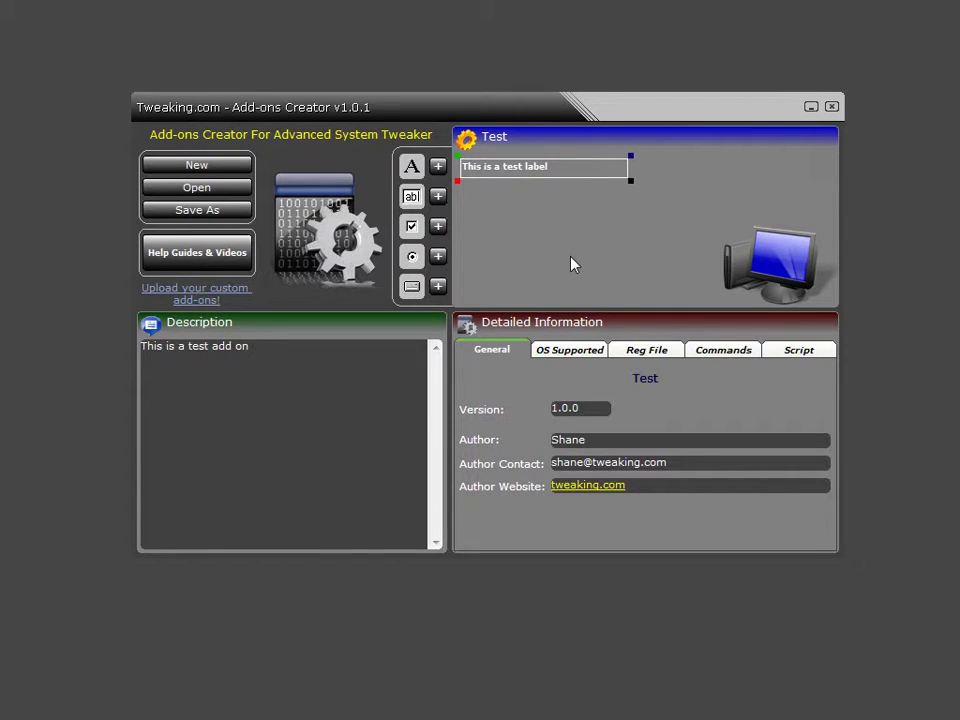
click(438, 198)
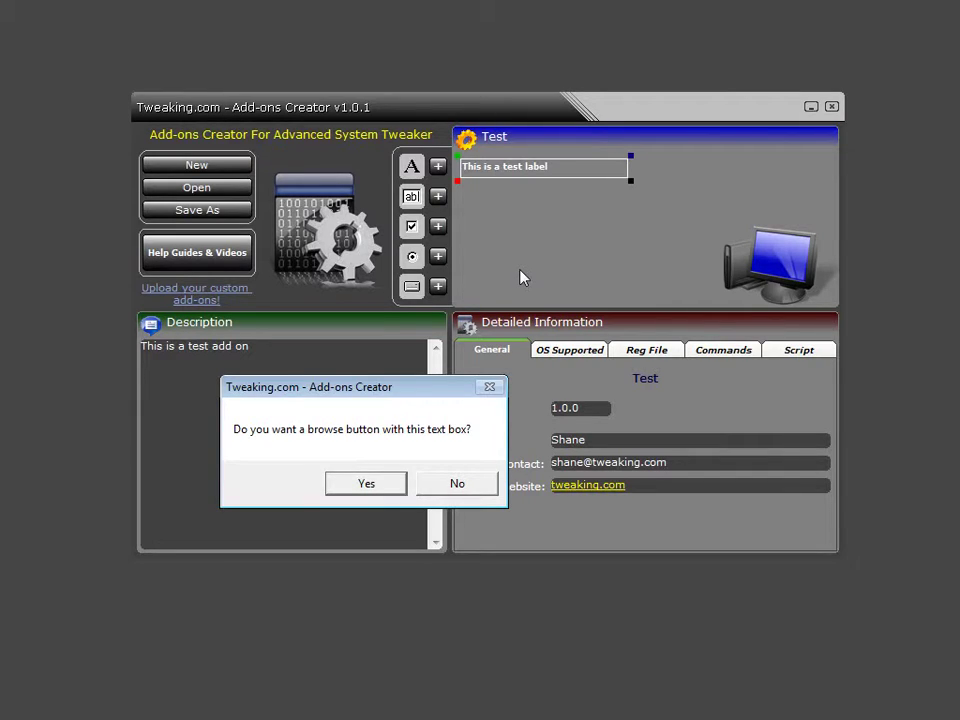
Add text2 with a browse button under the test label, resize it, and open its properties.
click(367, 485)
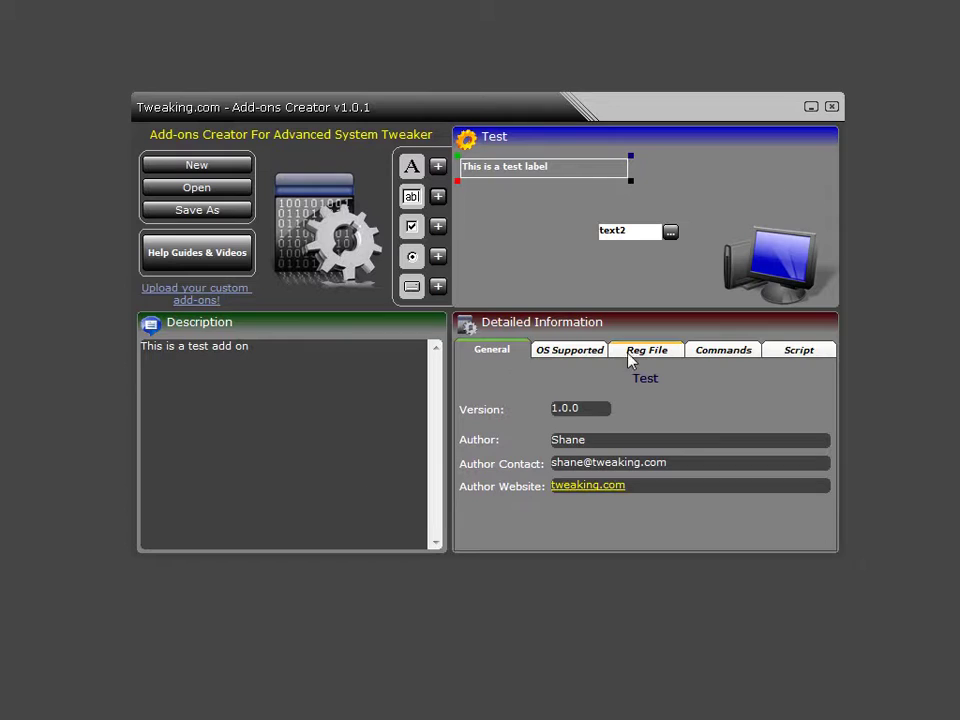
drag(666, 236, 572, 191)
click(566, 193)
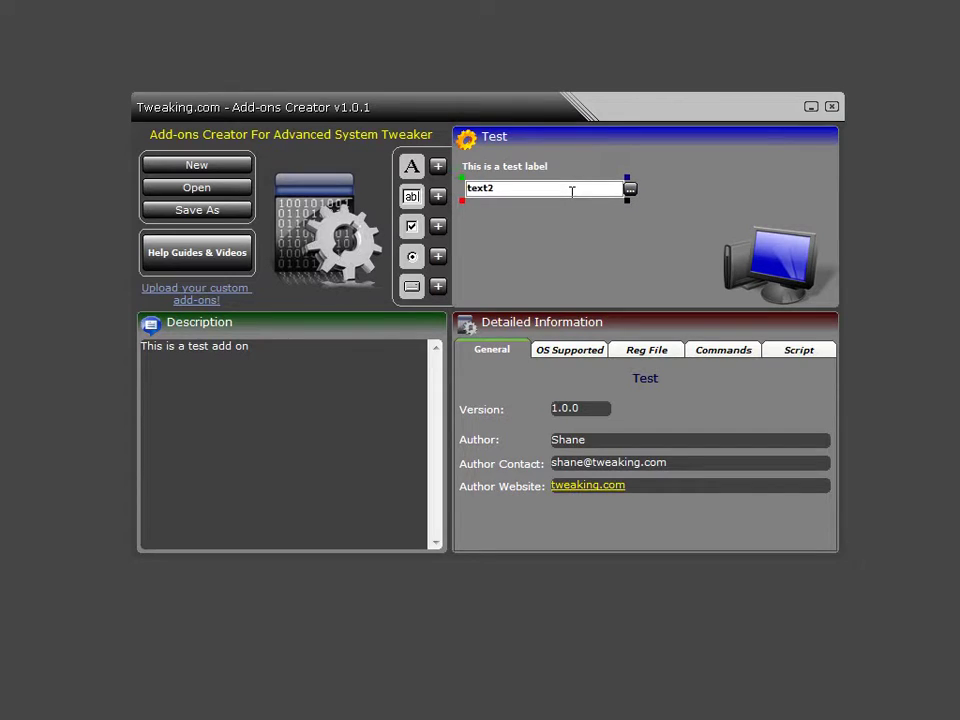
double_click(465, 188)
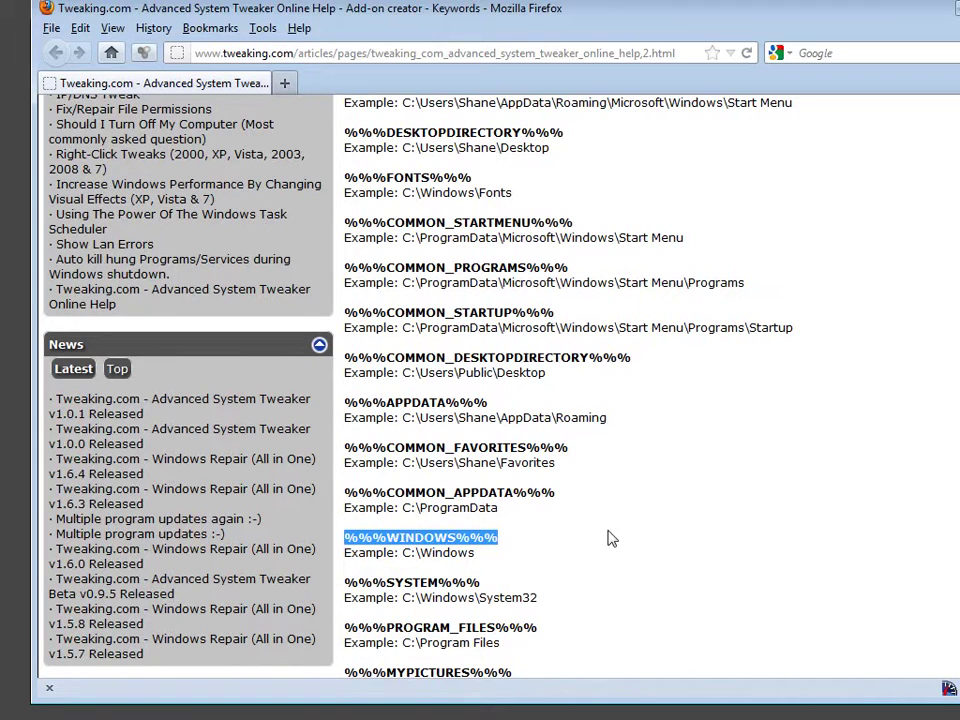
Copy the %%%WINDOWS%%% keyword from the Add-on creator Keywords help page in Firefox.
click(610, 540)
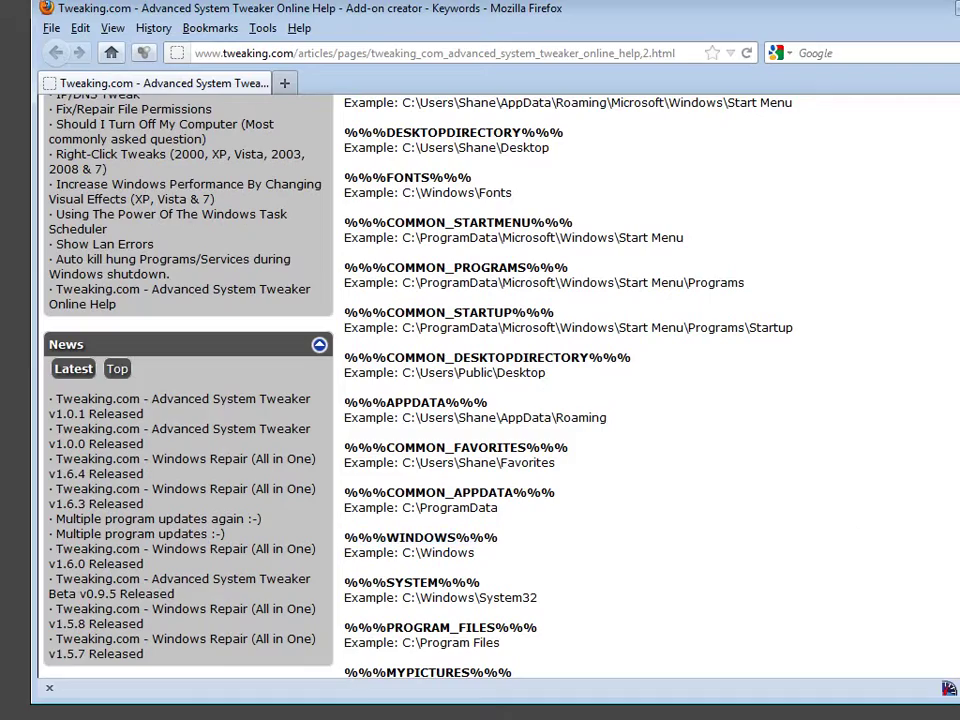
scroll(500, 400, up, 15)
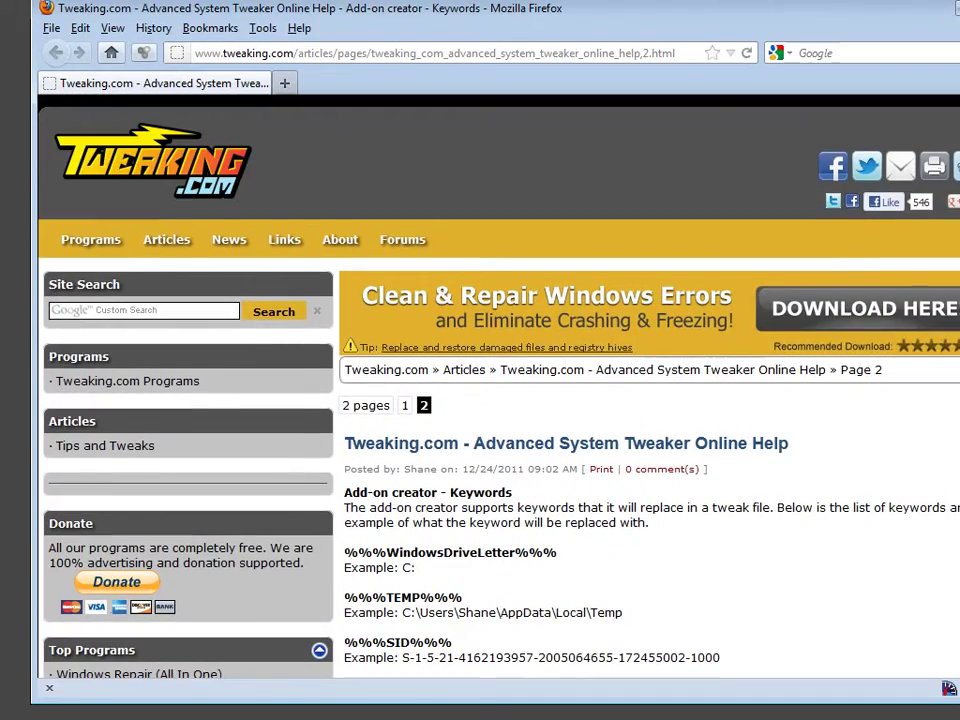
scroll(500, 400, down, 15)
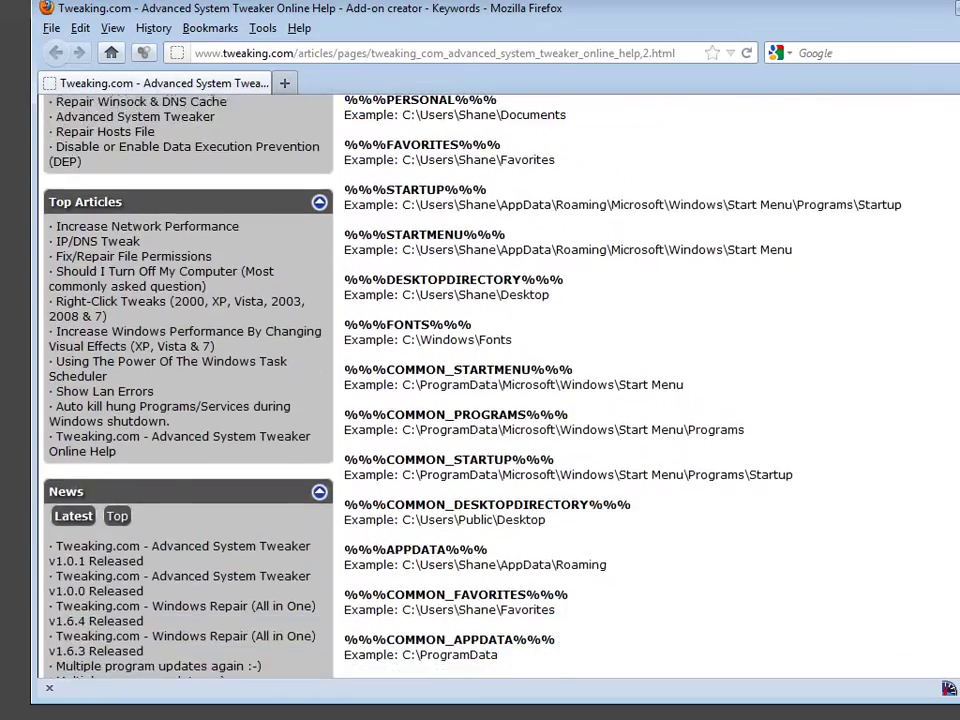
scroll(525, 350, down, 1)
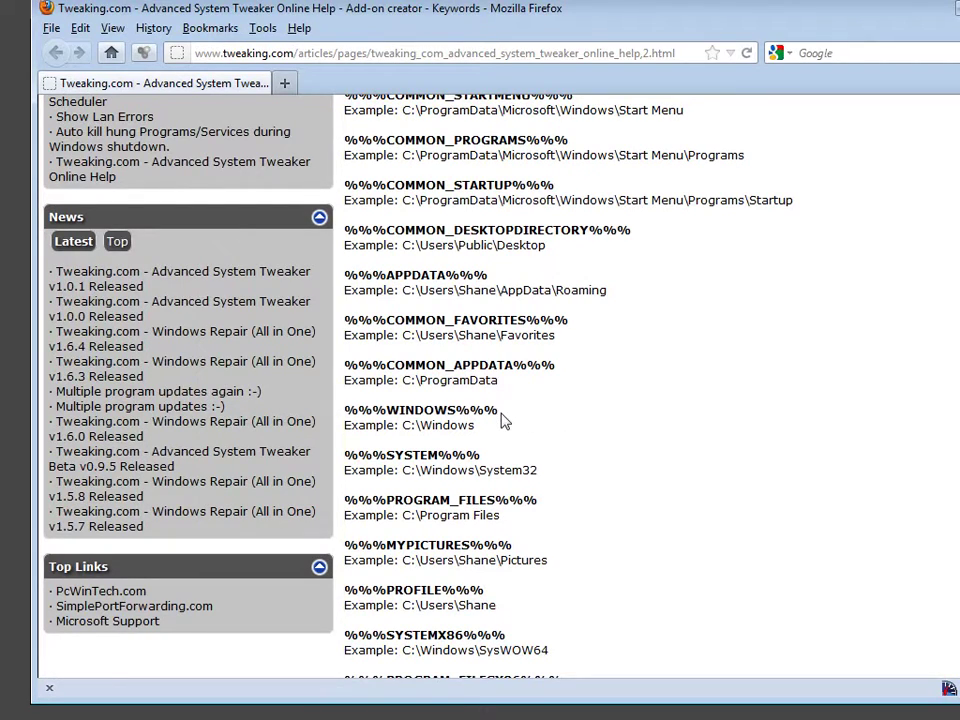
drag(499, 411, 347, 408)
right_click(356, 404)
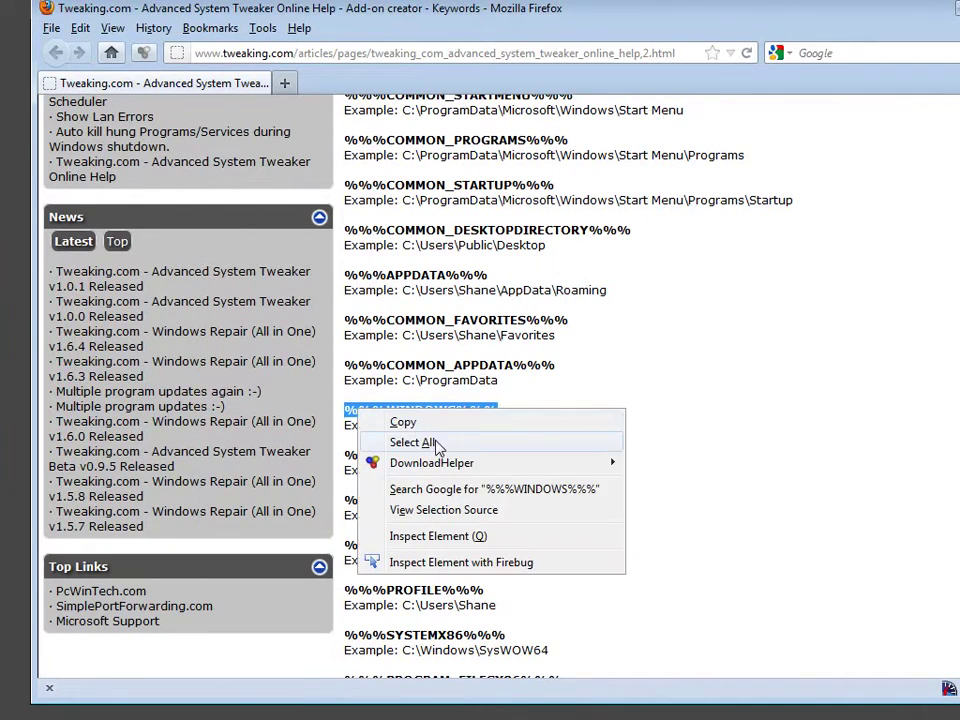
click(433, 423)
Replace text2's Text value with %%%WINDOWS%%% and add a checkbox to the Test panel.
key(alt+Tab)
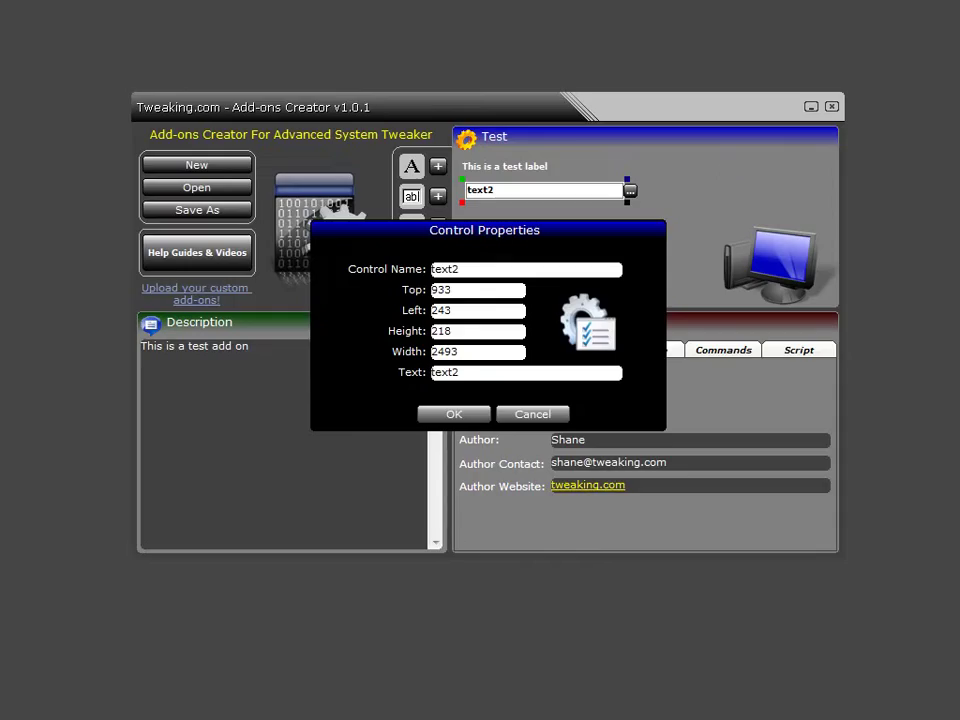
drag(489, 375, 354, 376)
key(ctrl+v)
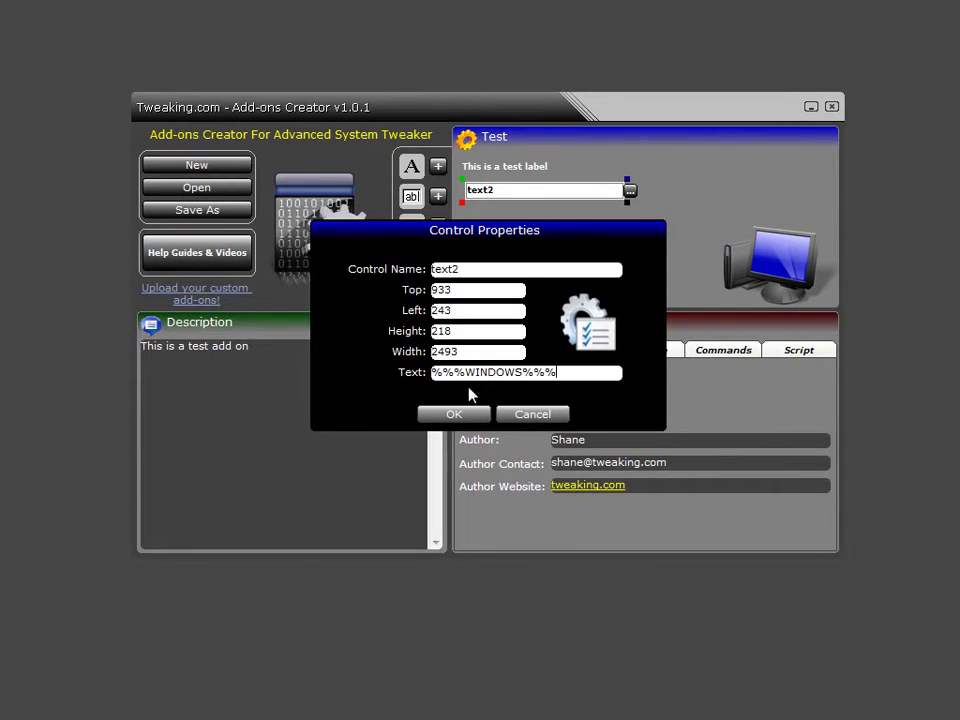
click(460, 415)
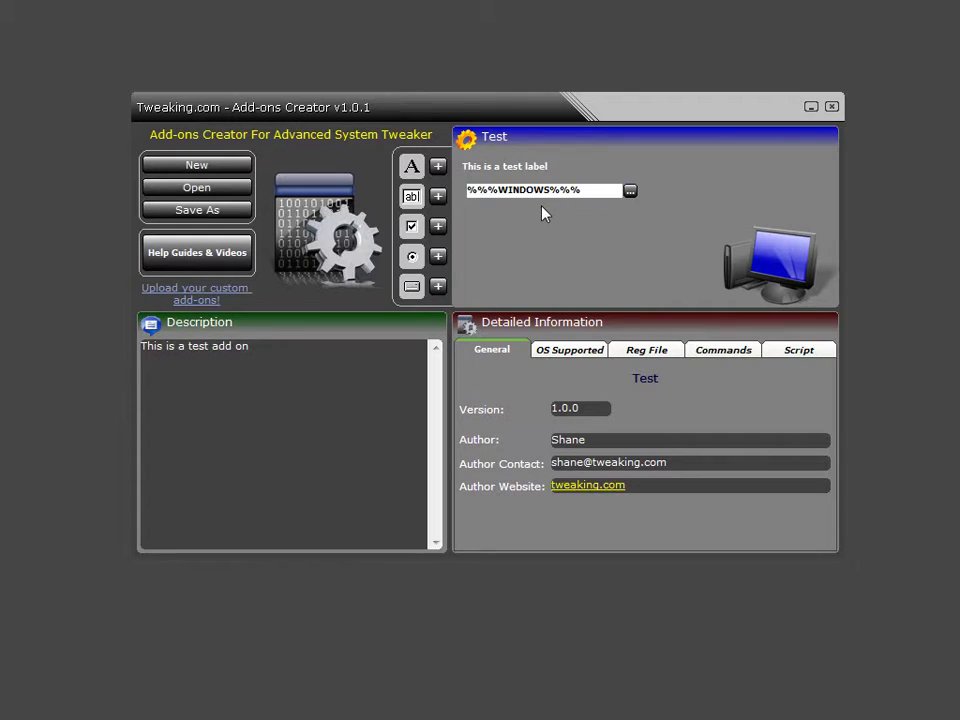
click(440, 230)
Place check3 under the %%%WINDOWS%%% box and add radio buttons radio4, radio5 and radio6 below it.
drag(634, 236, 517, 222)
click(437, 256)
drag(626, 238, 498, 247)
click(437, 256)
drag(628, 232, 505, 265)
click(437, 256)
drag(636, 242, 571, 267)
click(495, 268)
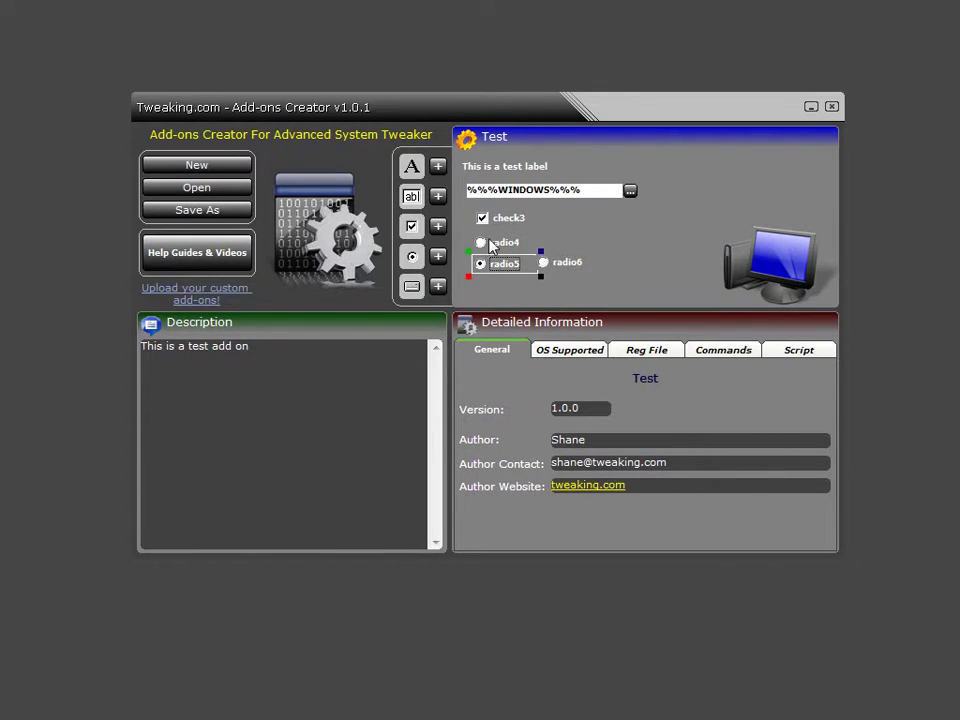
click(495, 243)
click(545, 262)
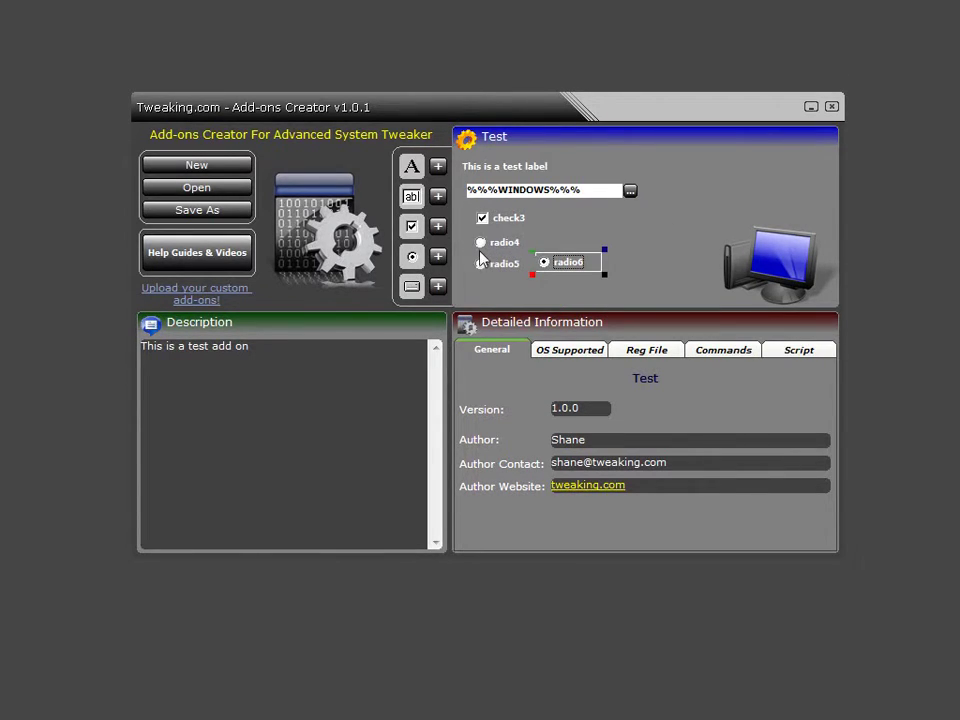
Add a drive drop-down showing 'c: [OS]' and shift it right of the radio buttons.
click(437, 290)
click(625, 235)
click(621, 240)
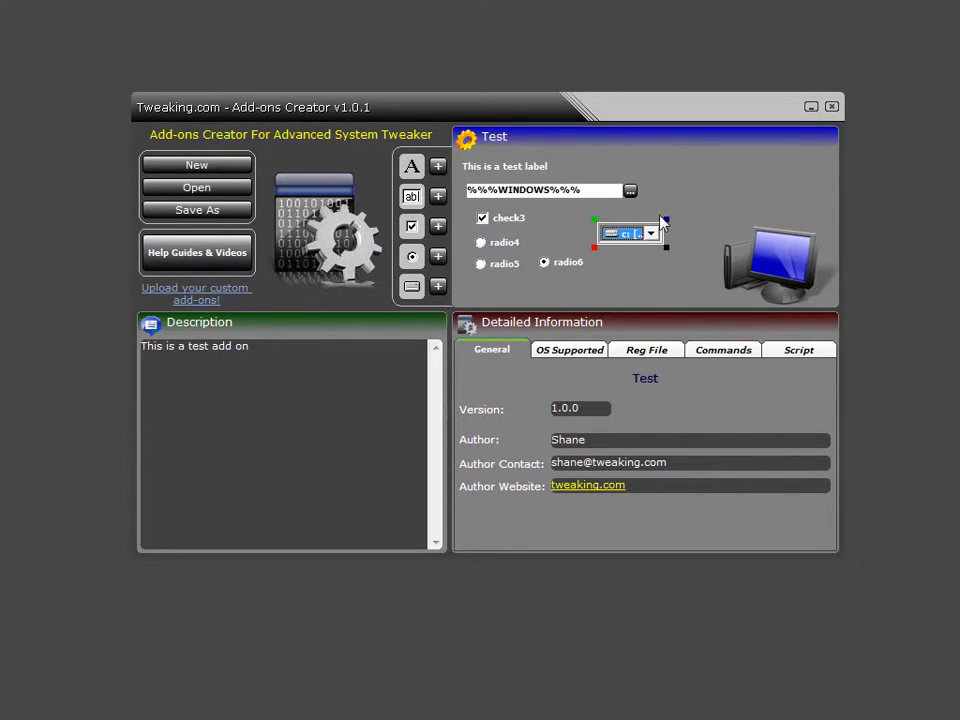
drag(664, 218, 726, 244)
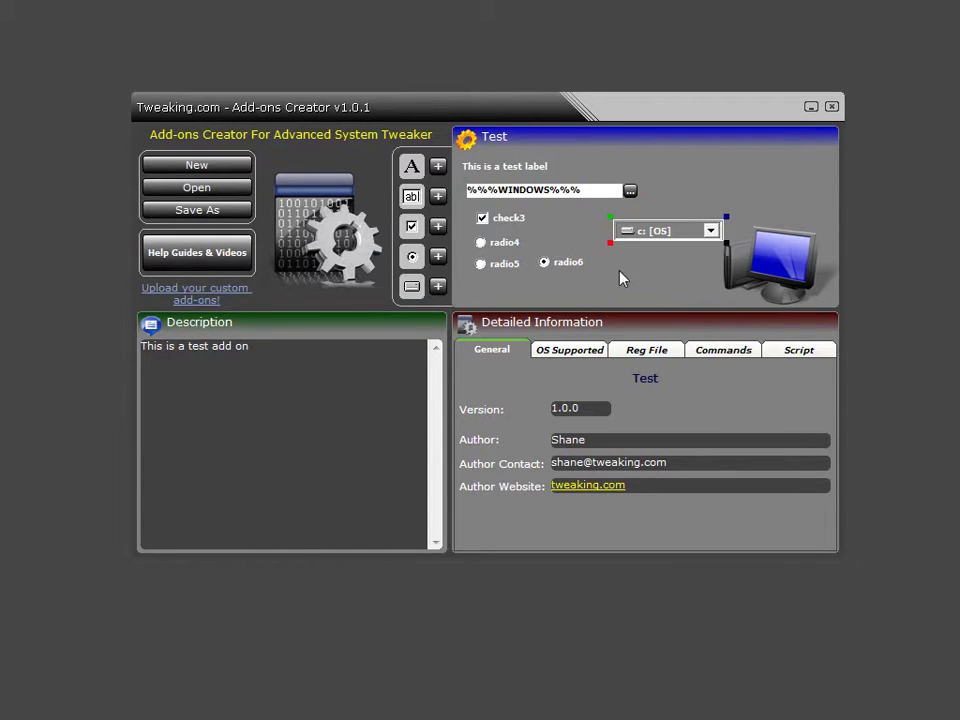
Delete the drive drop-down and radio buttons radio6, radio5 and radio4, confirming each removal.
click(609, 242)
click(321, 488)
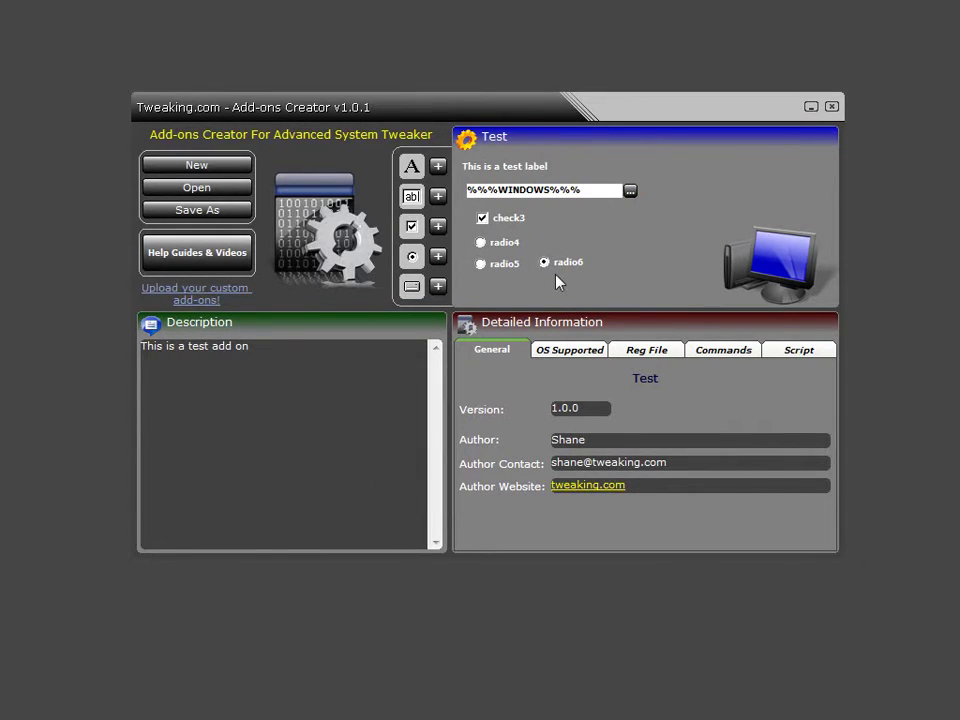
click(552, 272)
click(531, 276)
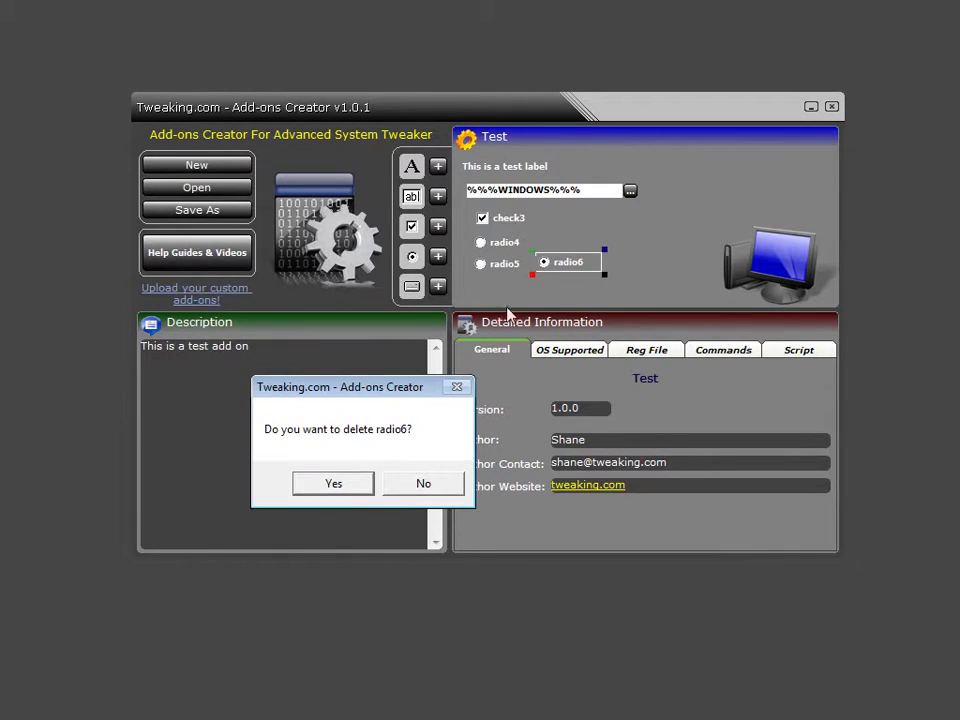
click(352, 488)
click(504, 268)
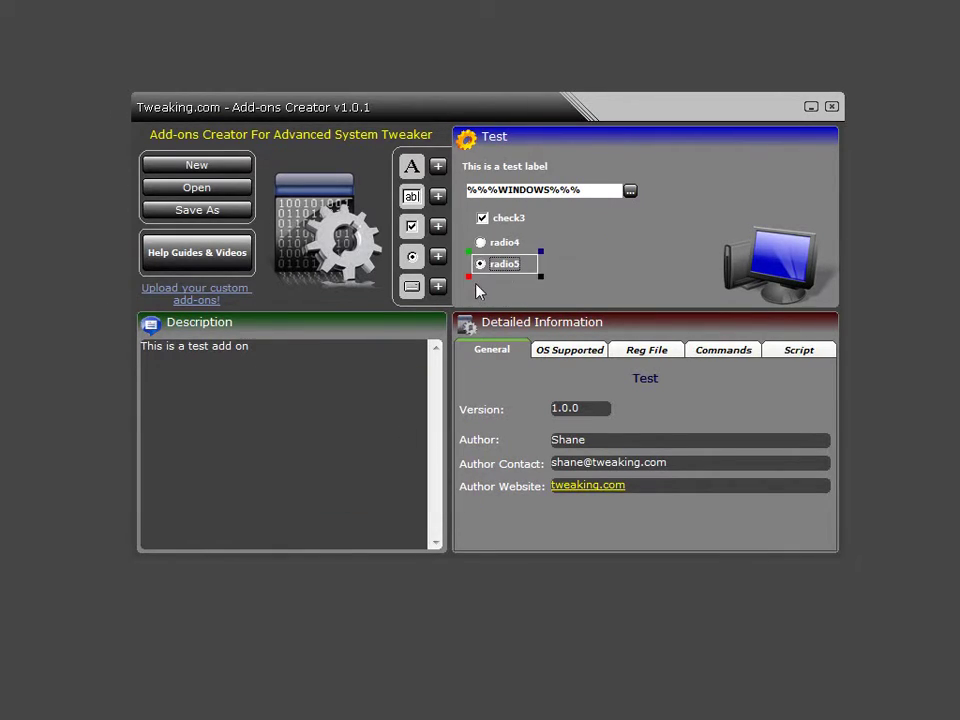
click(468, 279)
click(360, 485)
click(504, 247)
click(468, 255)
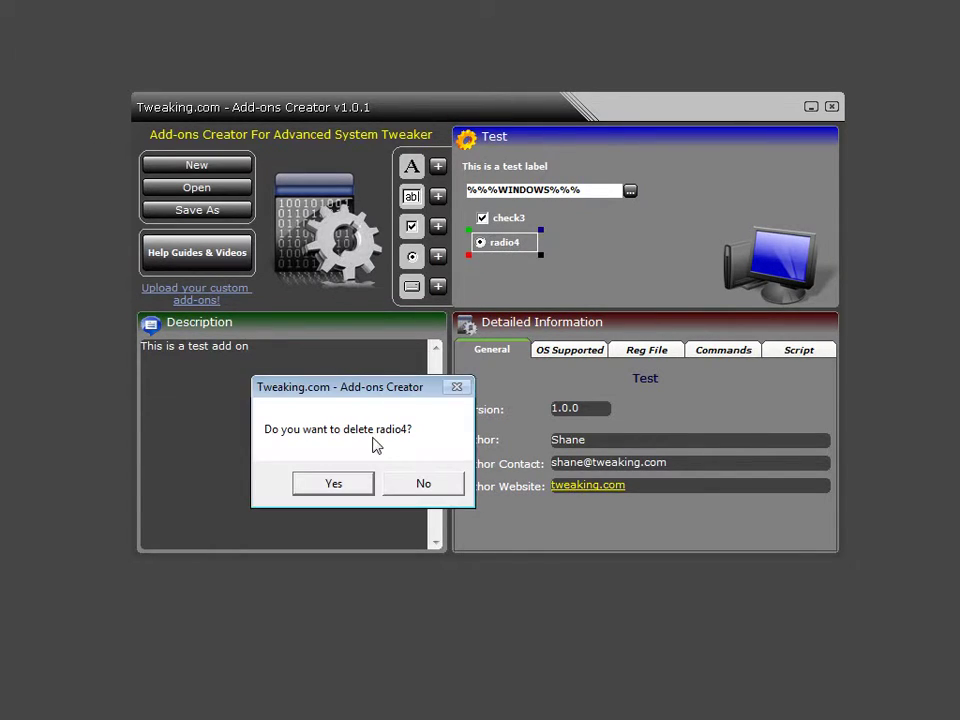
click(334, 485)
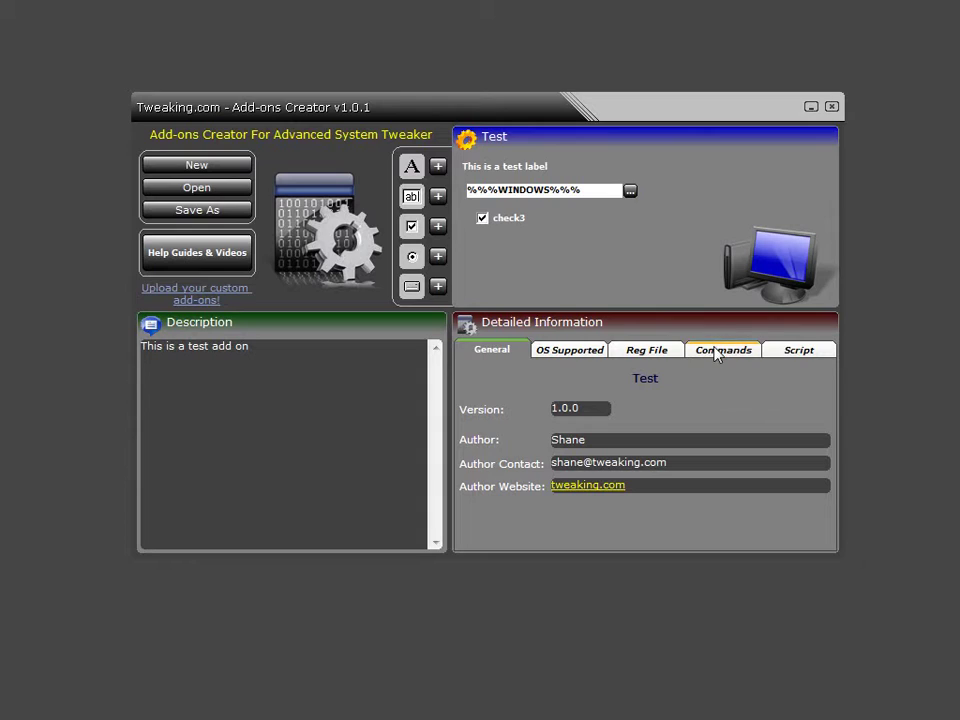
Write 'echo |||text2|||' in Commands, copying text2 from the %%%WINDOWS%%% box's properties, then add 'pause'.
click(714, 349)
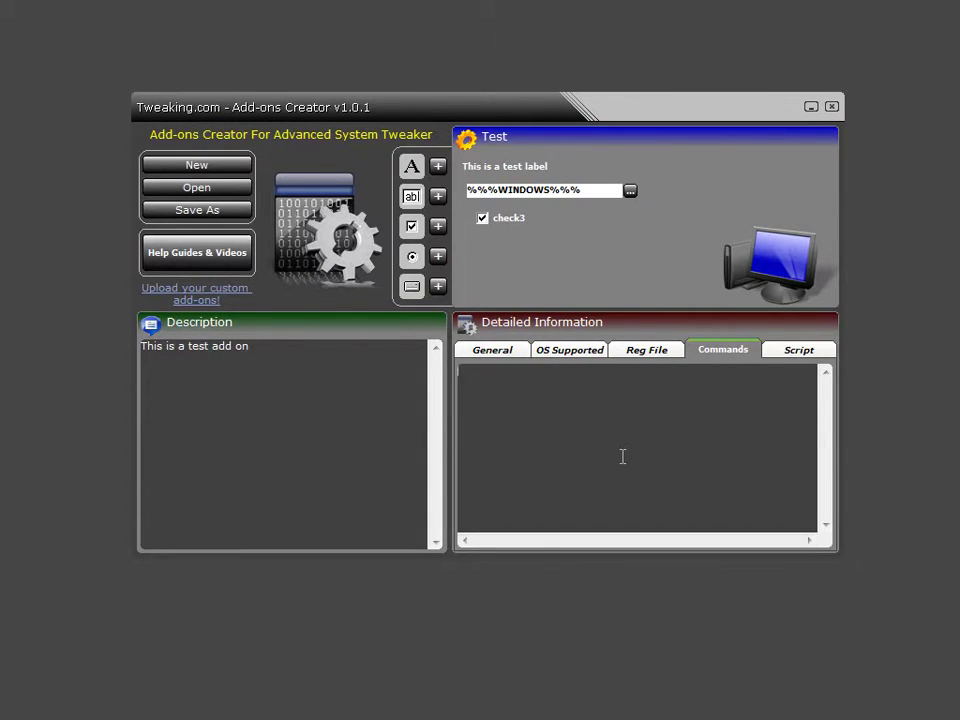
click(622, 456)
double_click(500, 190)
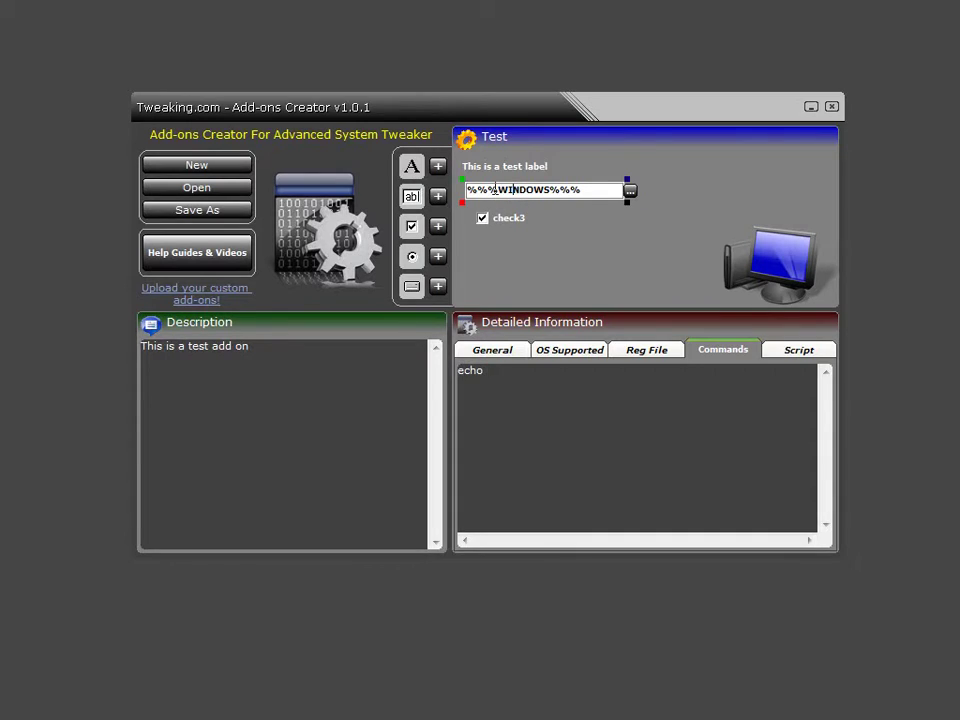
double_click(484, 268)
key(ctrl+c)
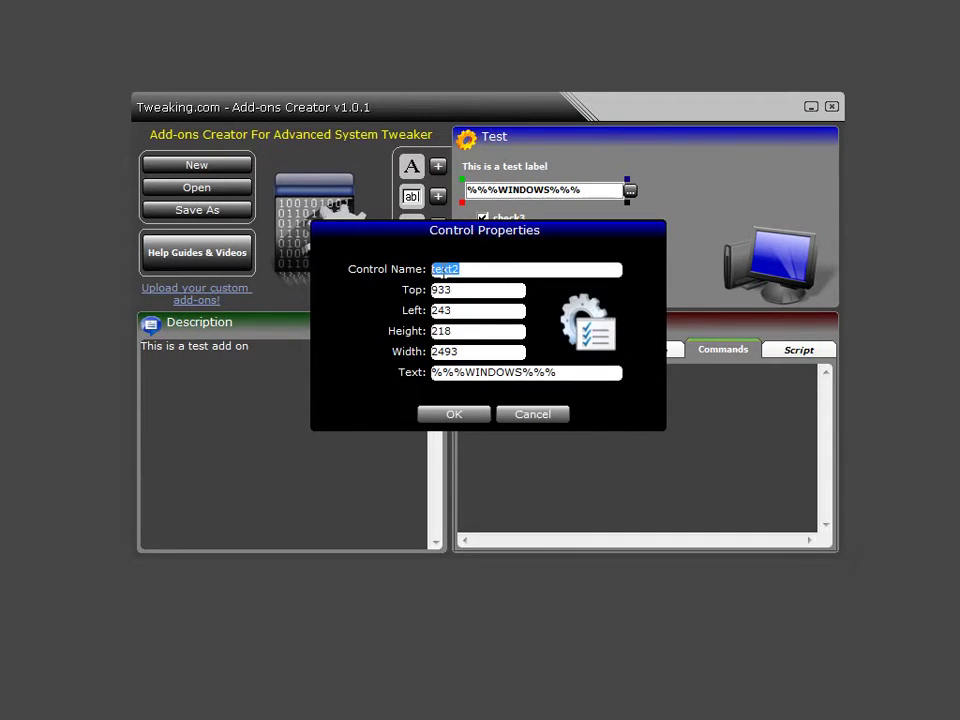
right_click(443, 268)
click(486, 332)
click(486, 416)
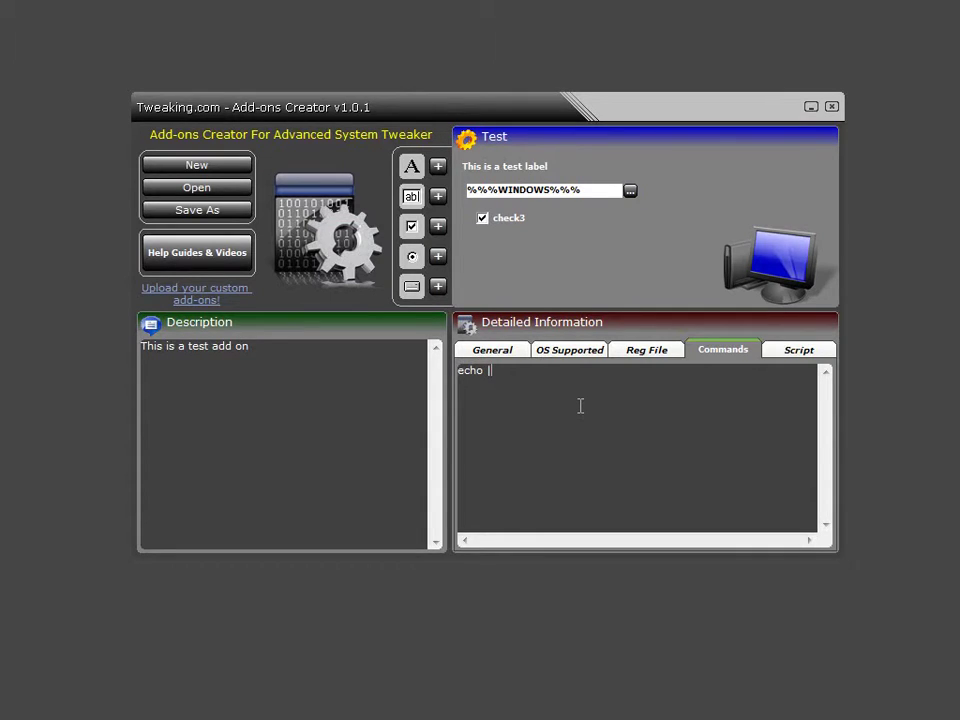
key(ctrl+v)
text(pause)
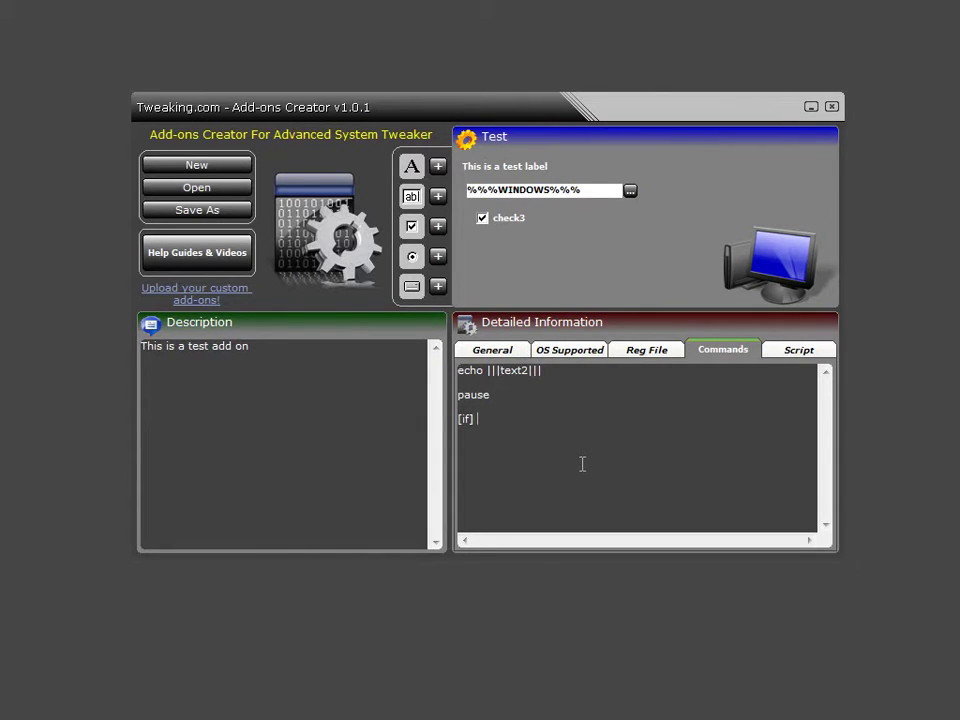
Move the echo and pause lines inside an [if] |||check3||| = 1 [then] … [end if] block.
text(|||check3||| = 1 [the)
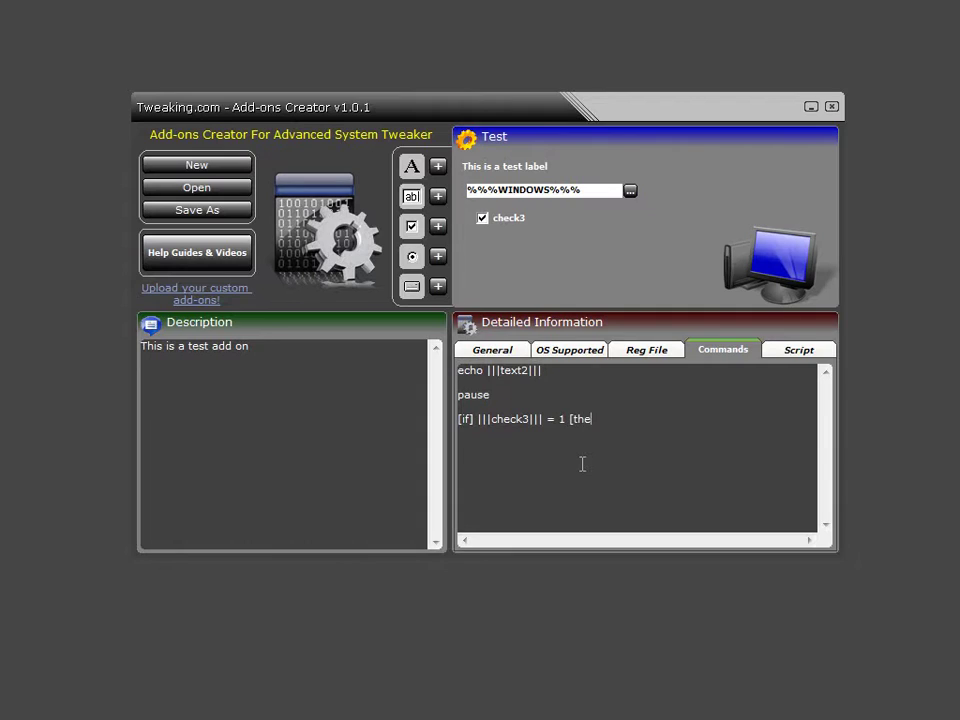
text(n])
key(Return)
text([end if)
drag(540, 395, 458, 370)
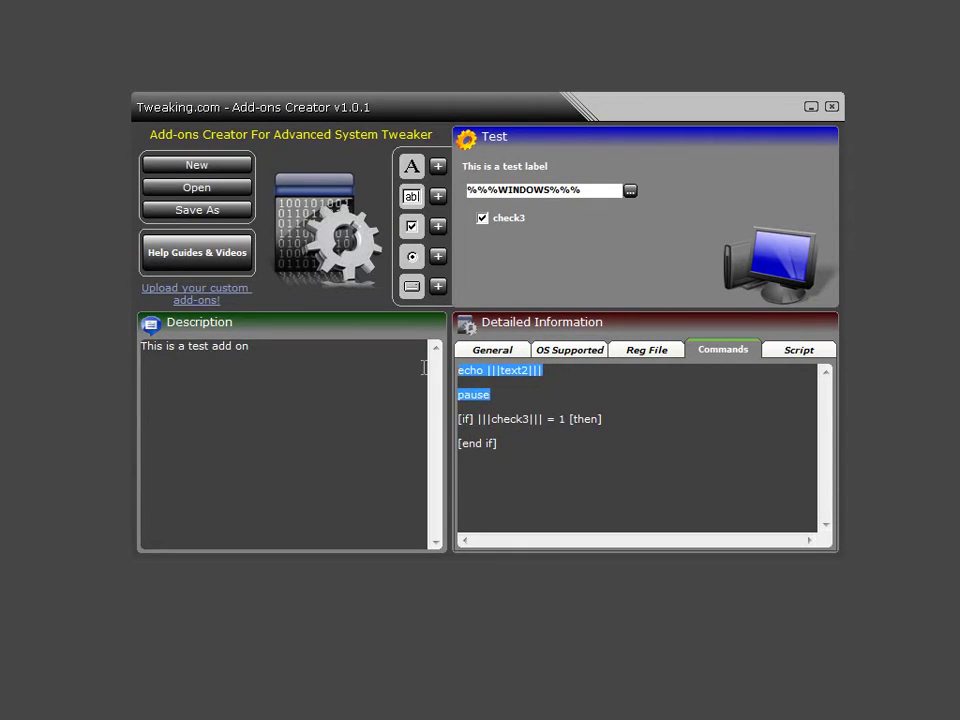
right_click(480, 372)
click(526, 411)
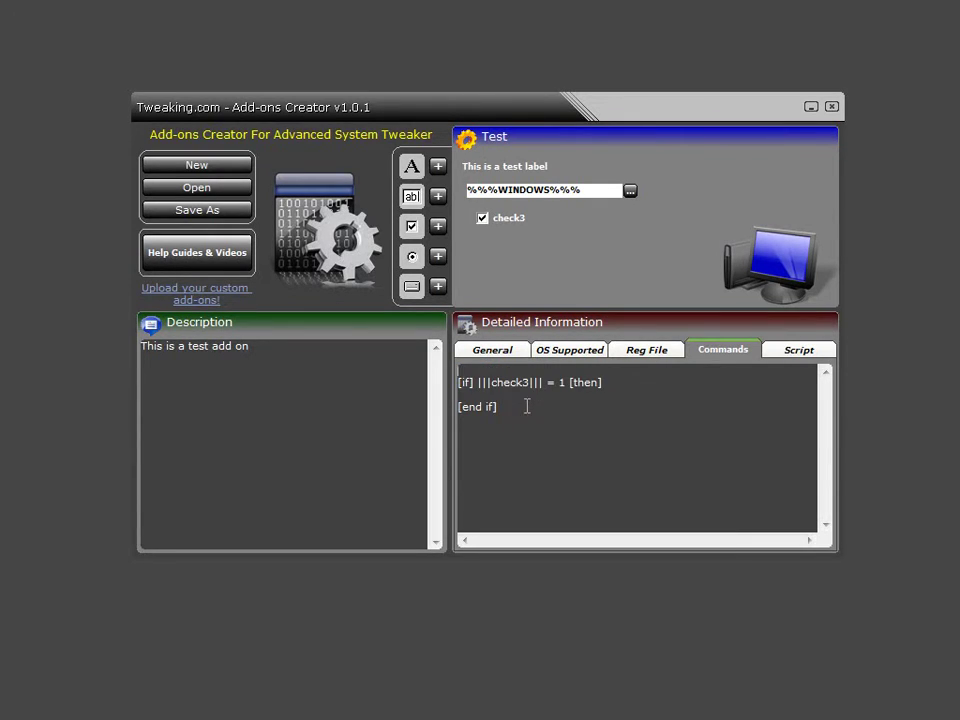
key(ctrl+v)
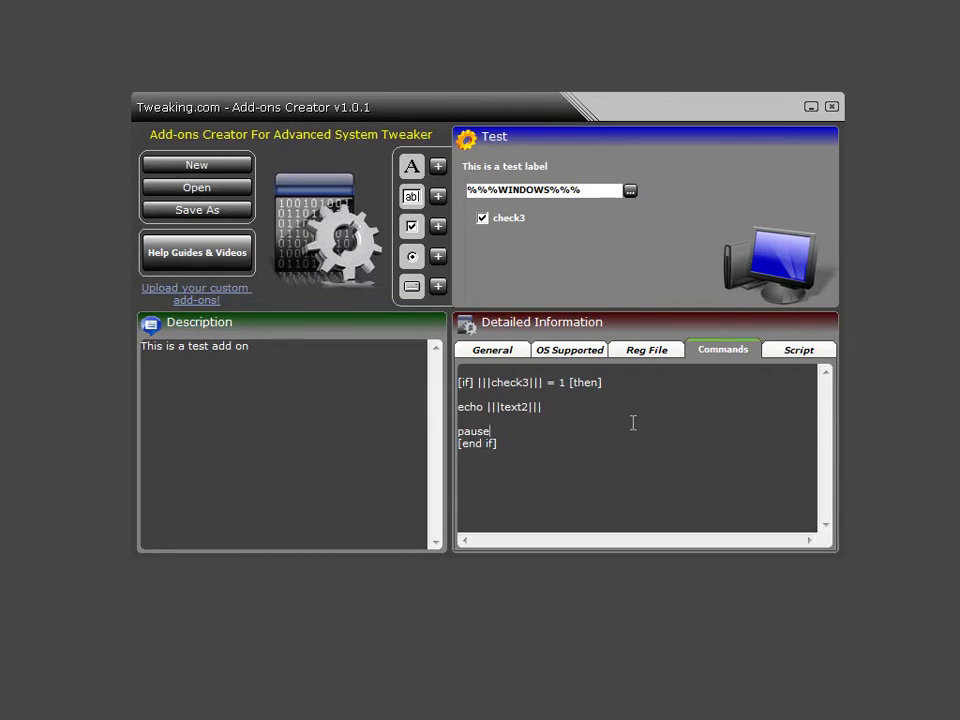
key(Return)
Relabel check3 as 'Show me a cmd window', widen it to fit, and tick it by default.
click(486, 221)
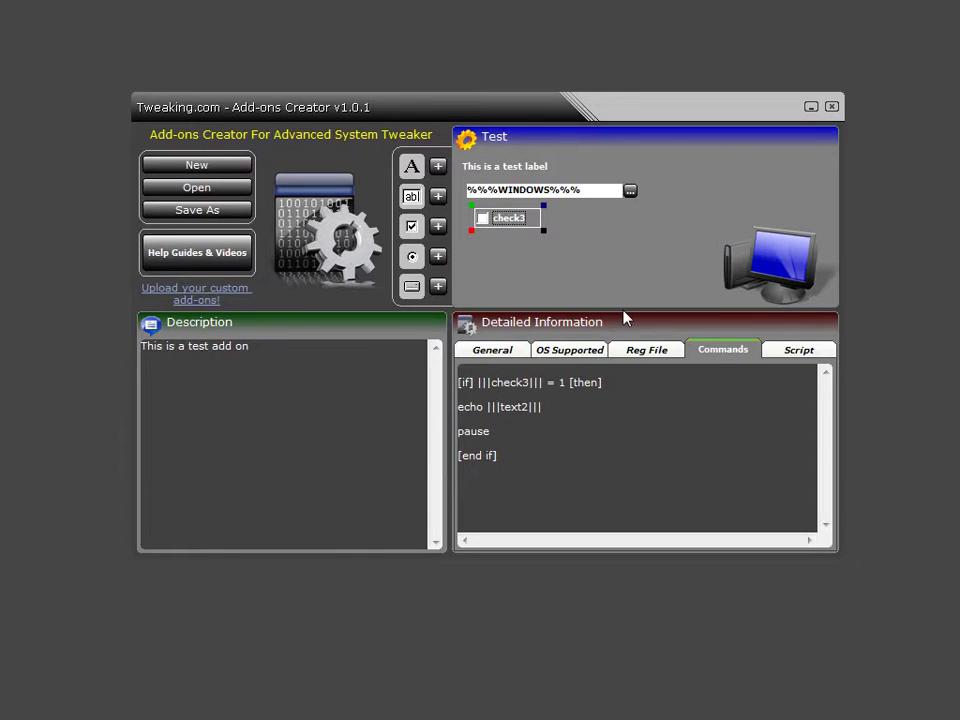
double_click(510, 229)
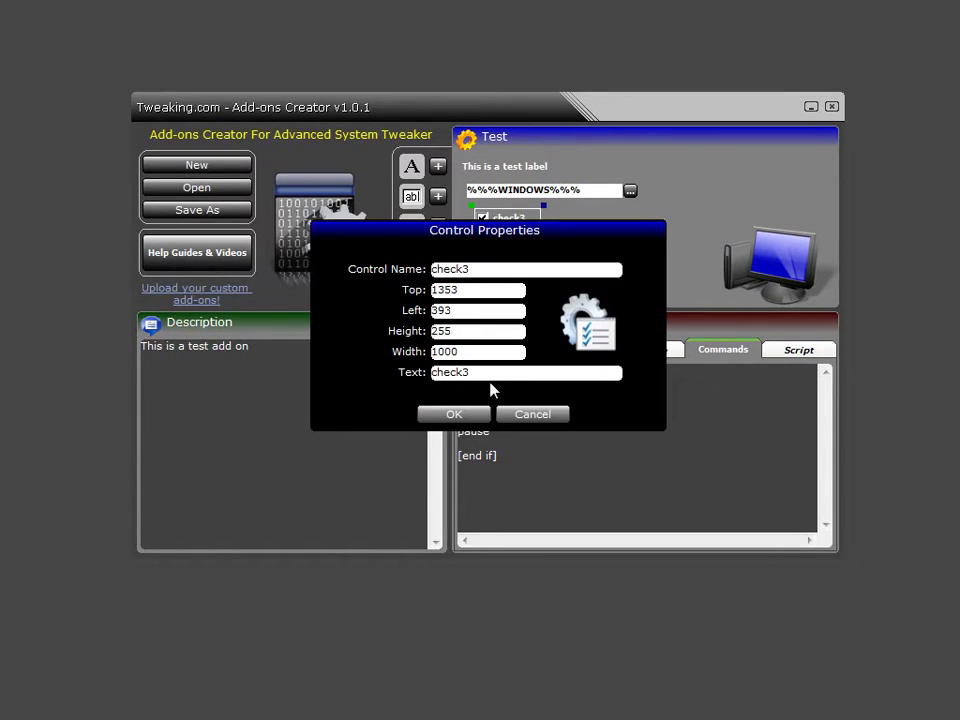
drag(480, 371, 362, 396)
text(Show me a cmd window)
click(454, 414)
click(517, 230)
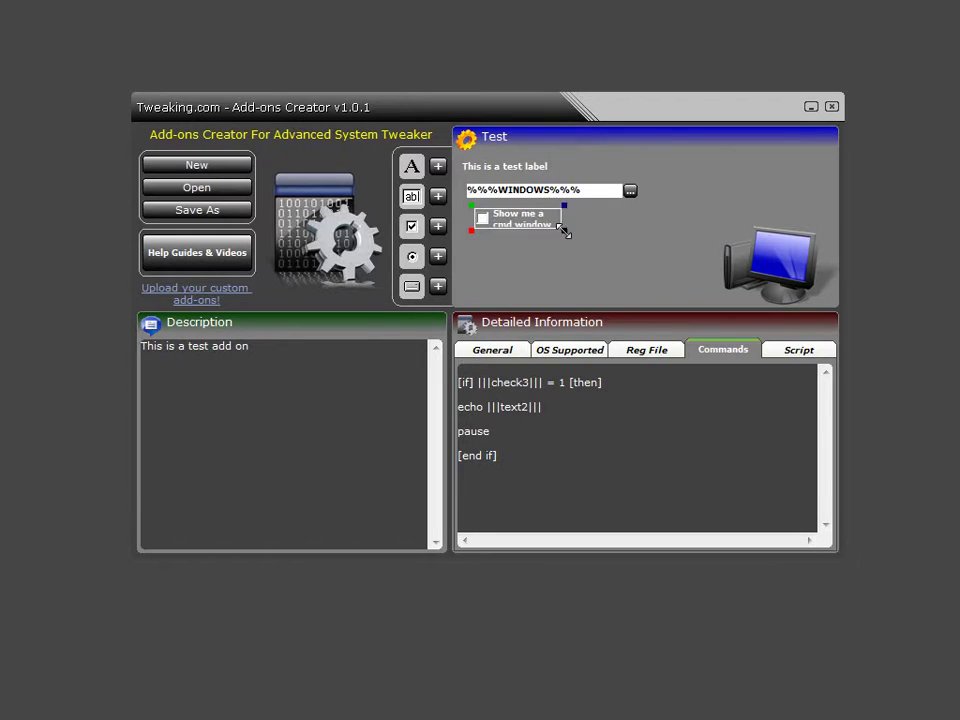
click(515, 222)
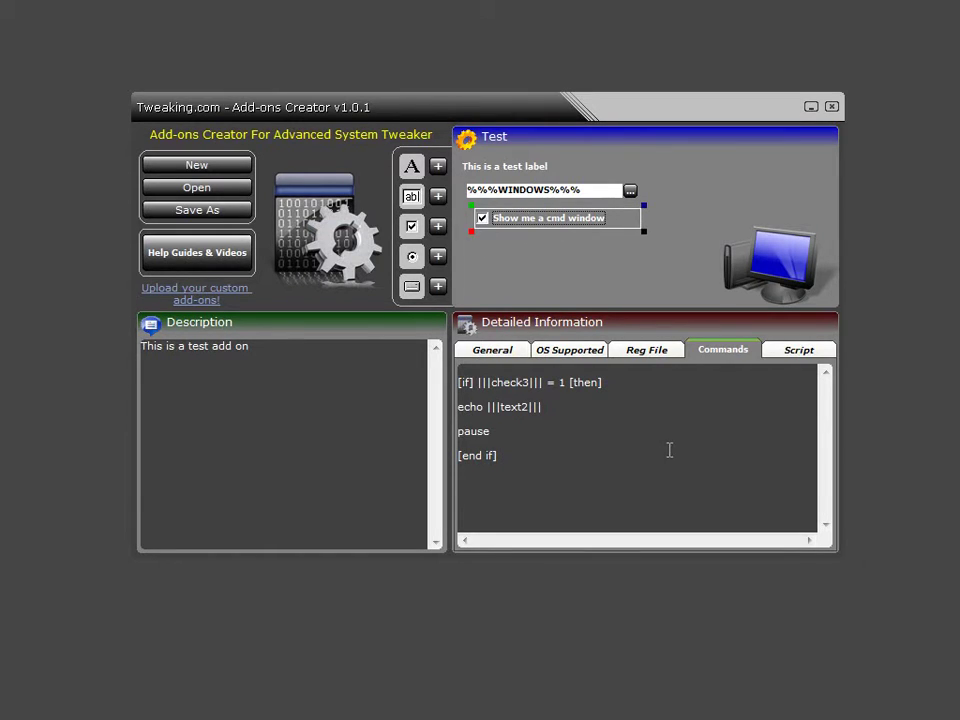
click(589, 348)
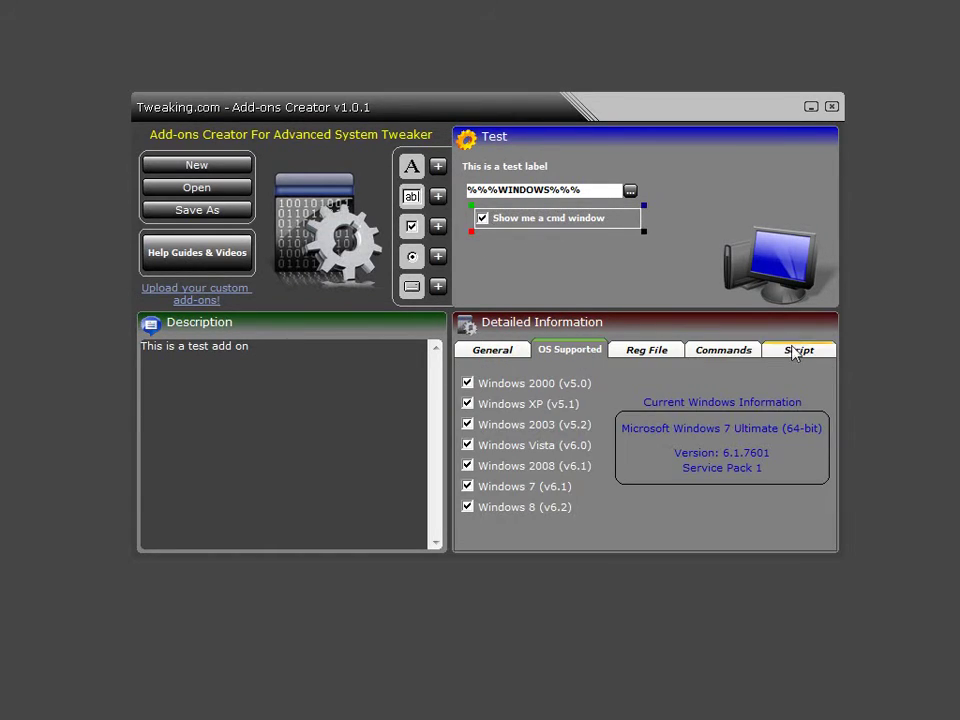
In Save As, go up to add-ons and delete the old test add-on folder.
click(797, 349)
click(508, 352)
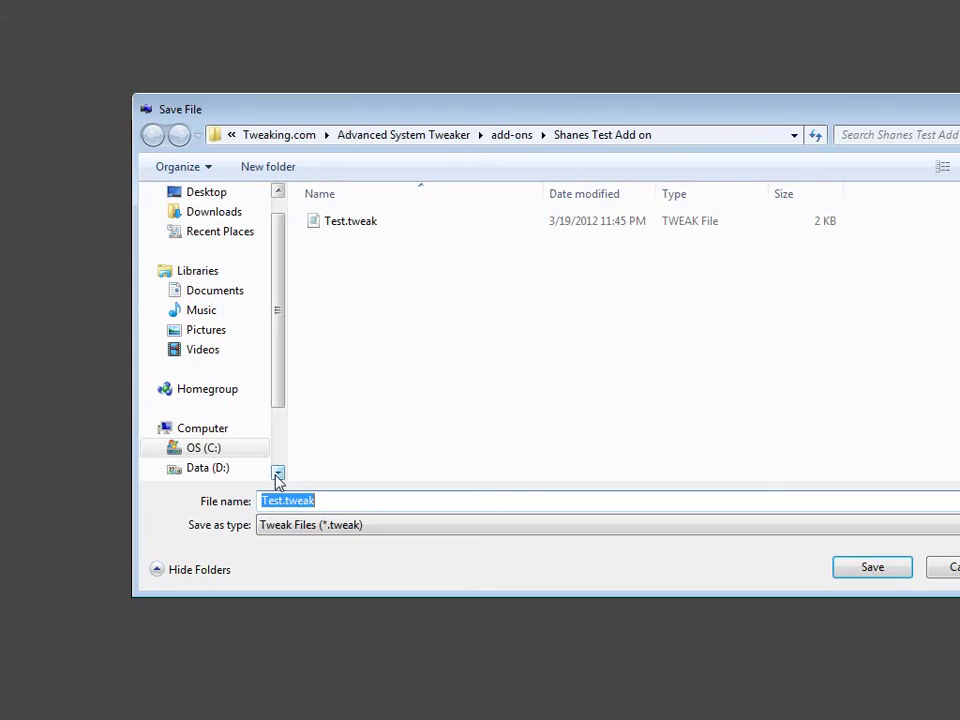
click(508, 139)
click(396, 244)
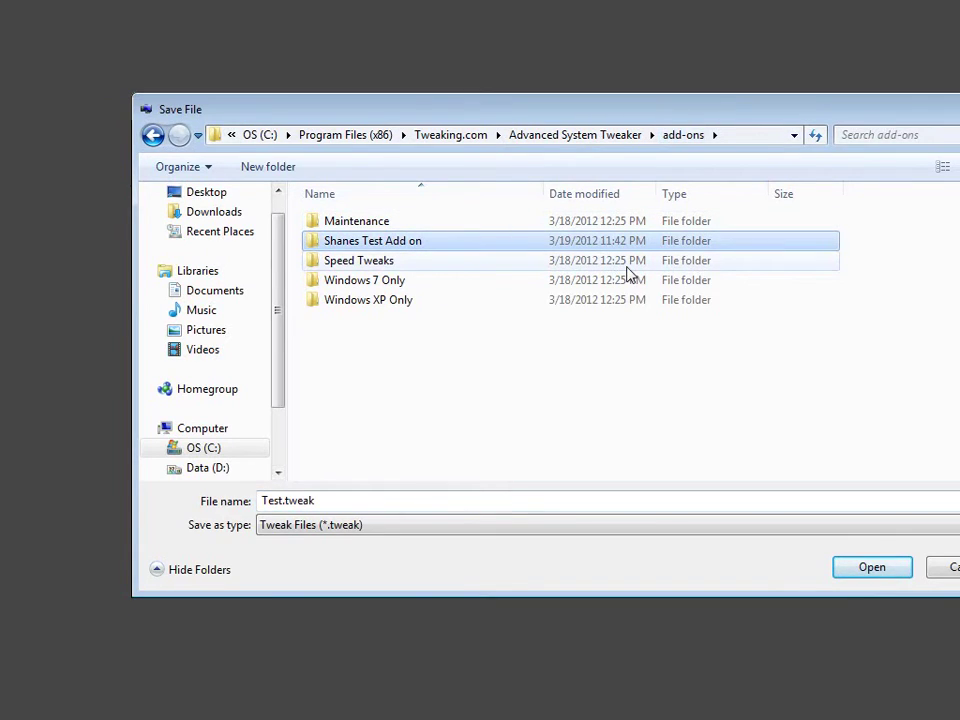
key(Delete)
key(Return)
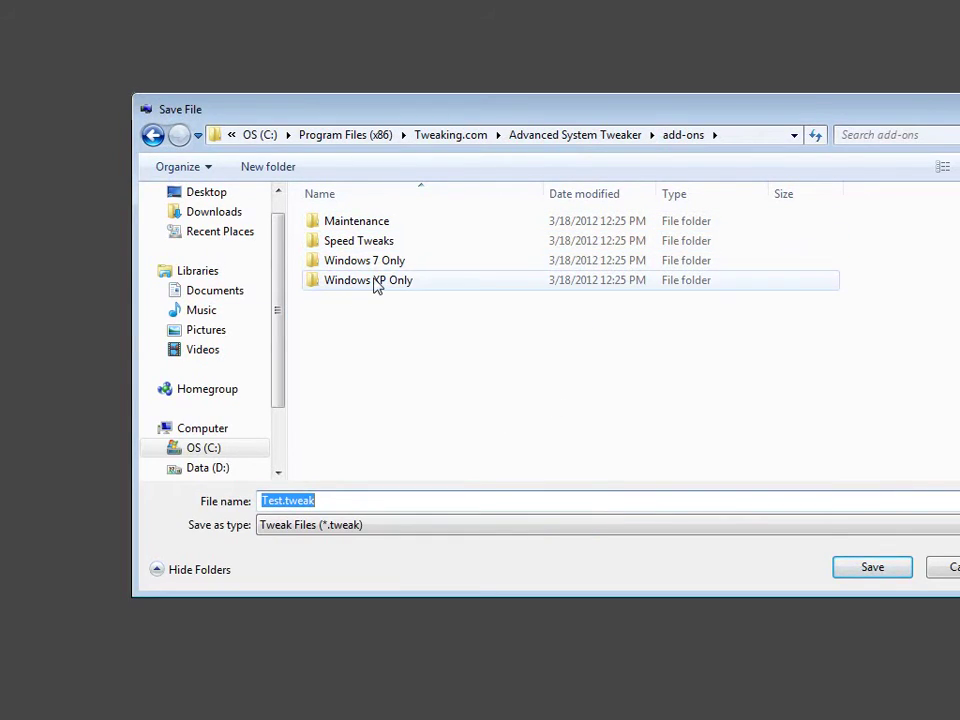
Browse into the Windows 7 Only and Context Menu Adds folders, then return to add-ons.
double_click(377, 261)
click(378, 228)
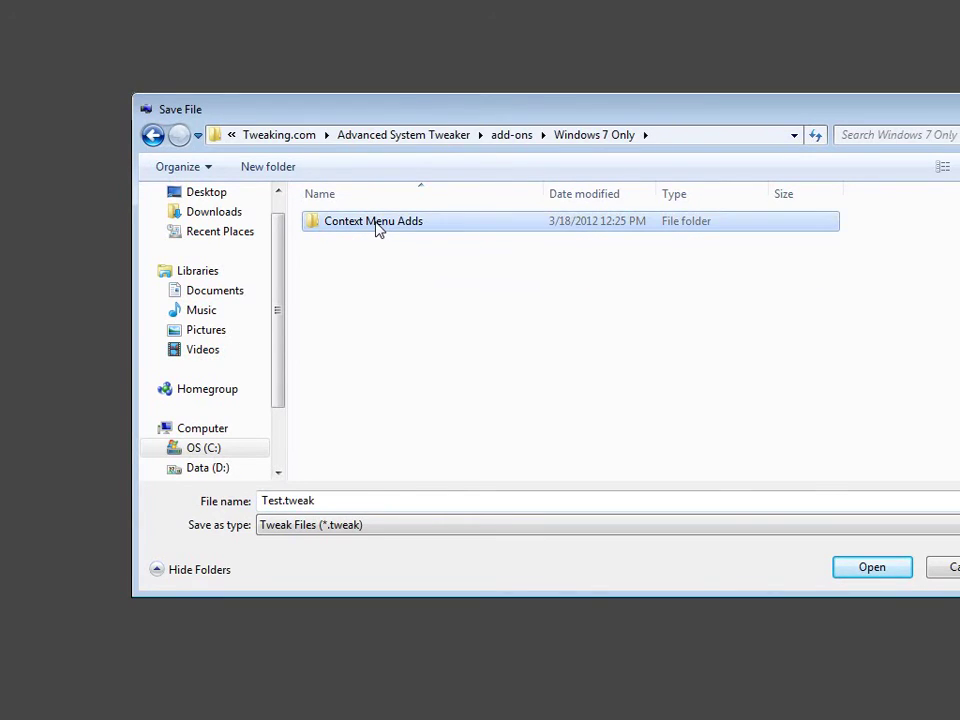
double_click(378, 228)
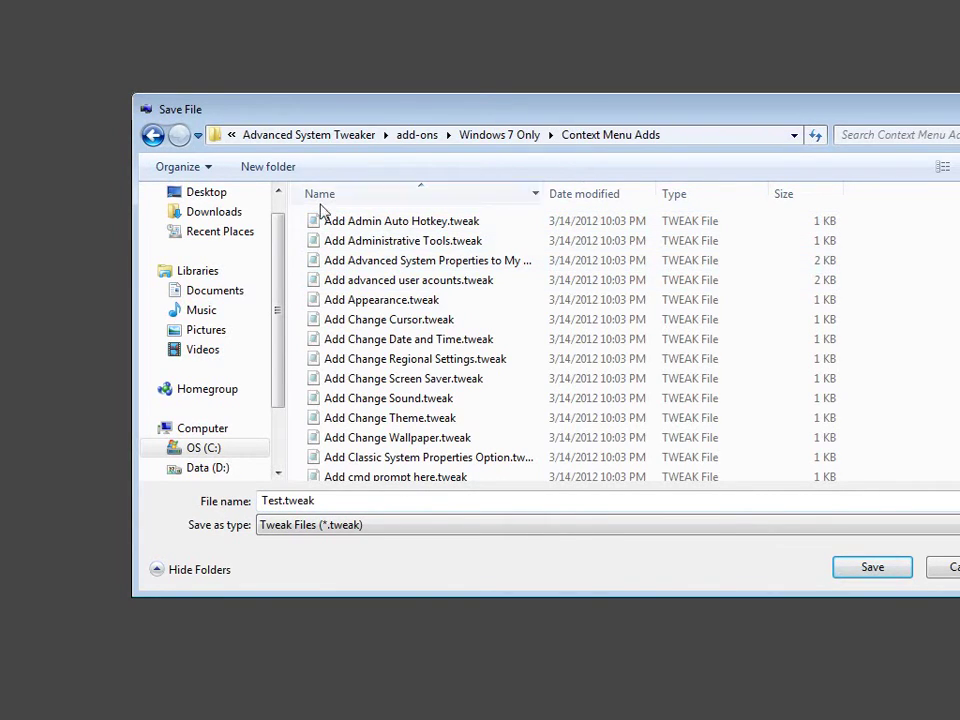
click(153, 137)
click(153, 137)
click(153, 138)
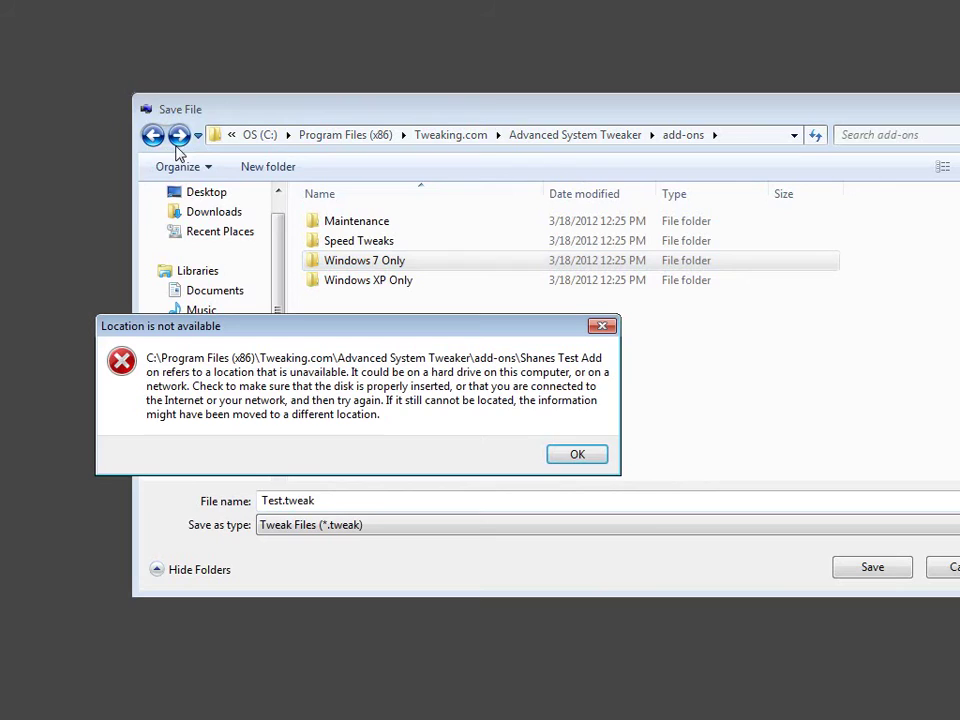
click(575, 454)
click(369, 339)
Create a 'Shanes Test Tweak' folder in add-ons and save Test.tweak into it.
right_click(367, 333)
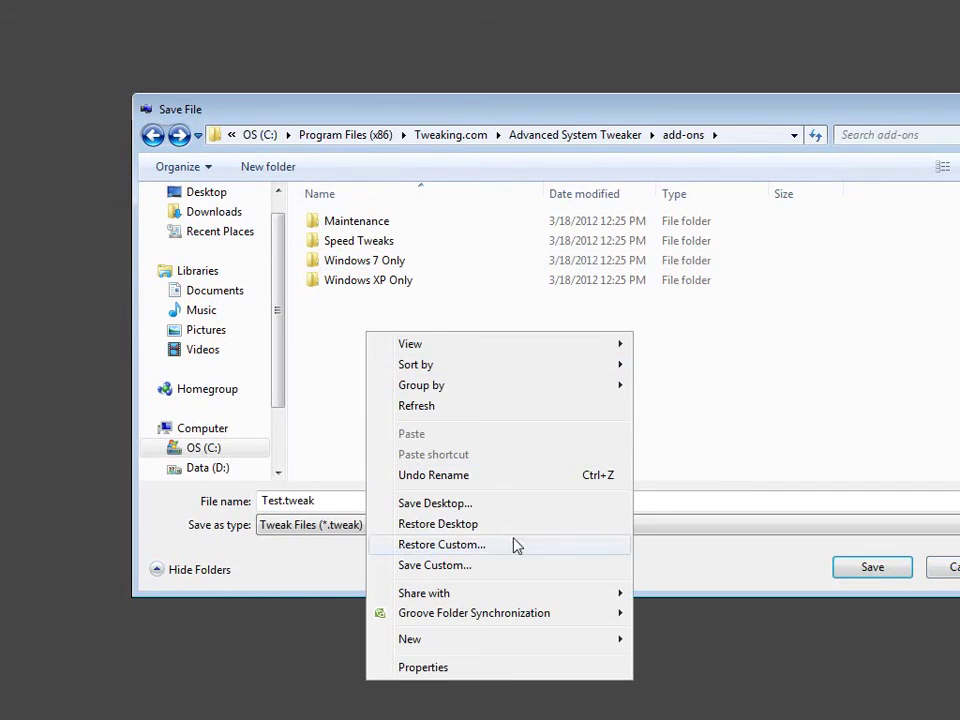
mouse_move(510, 648)
click(645, 635)
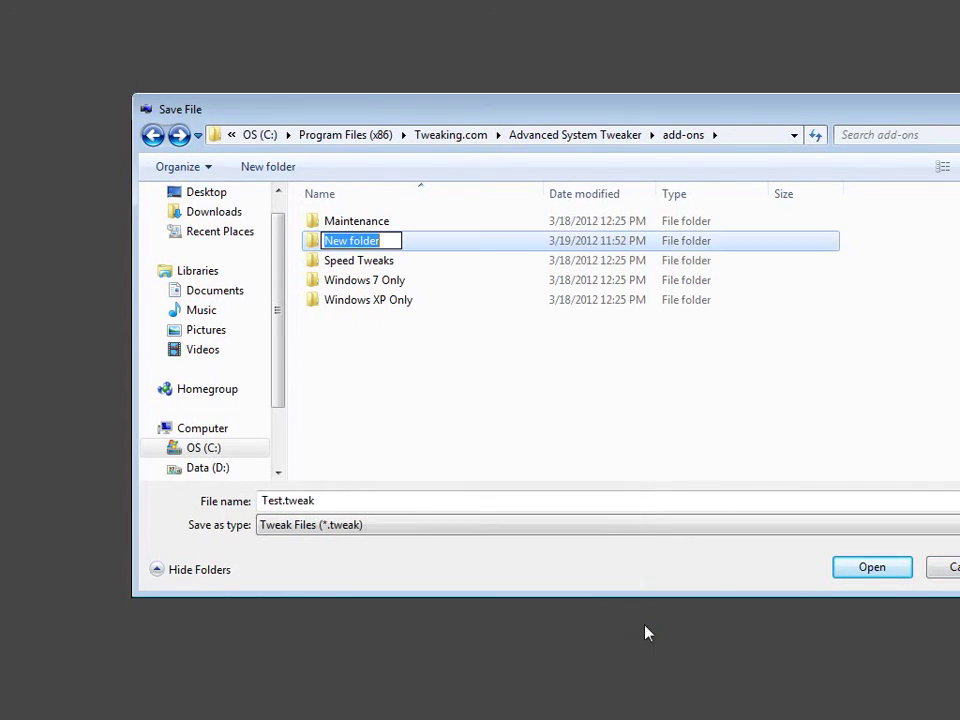
text(Shanes Test Tweak)
key(Return)
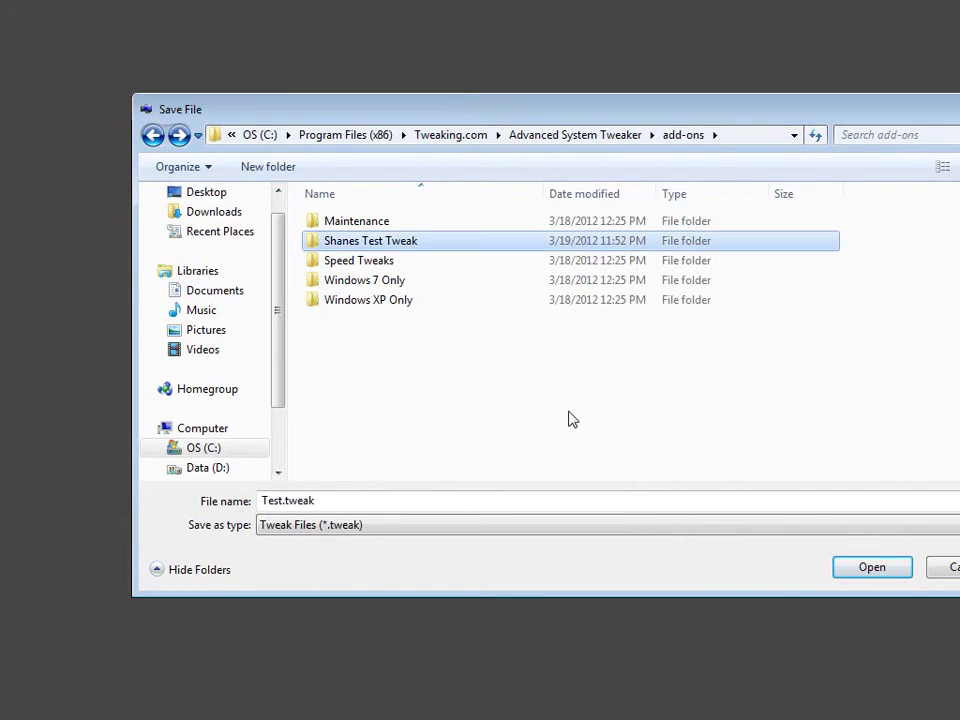
key(Return)
click(832, 566)
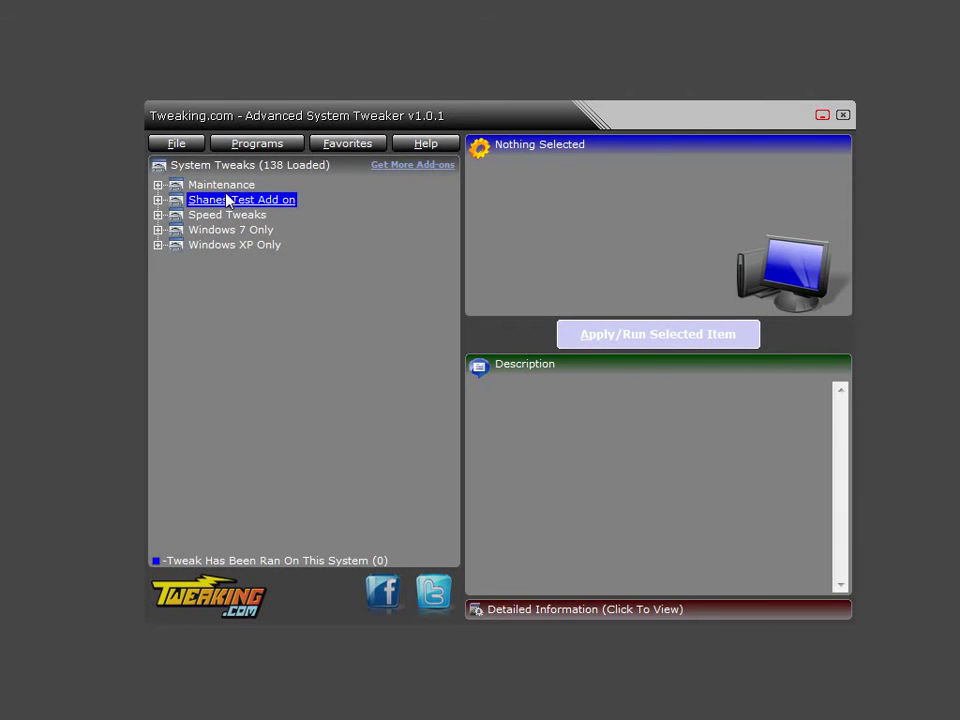
Reload the add-ons and select Test inside the new test tweak folder.
click(265, 222)
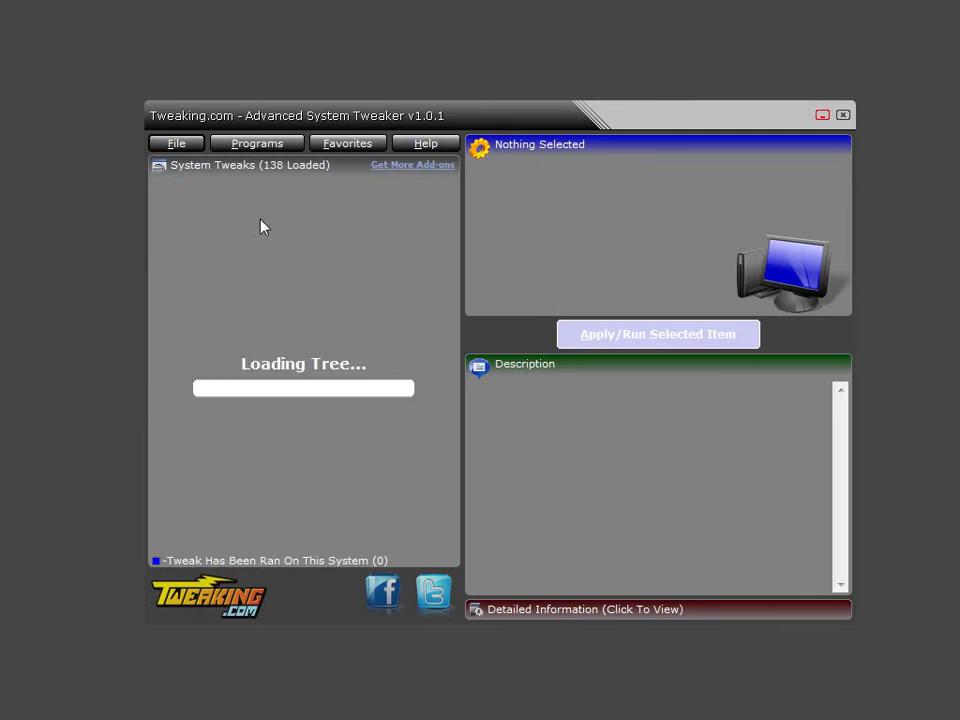
click(268, 204)
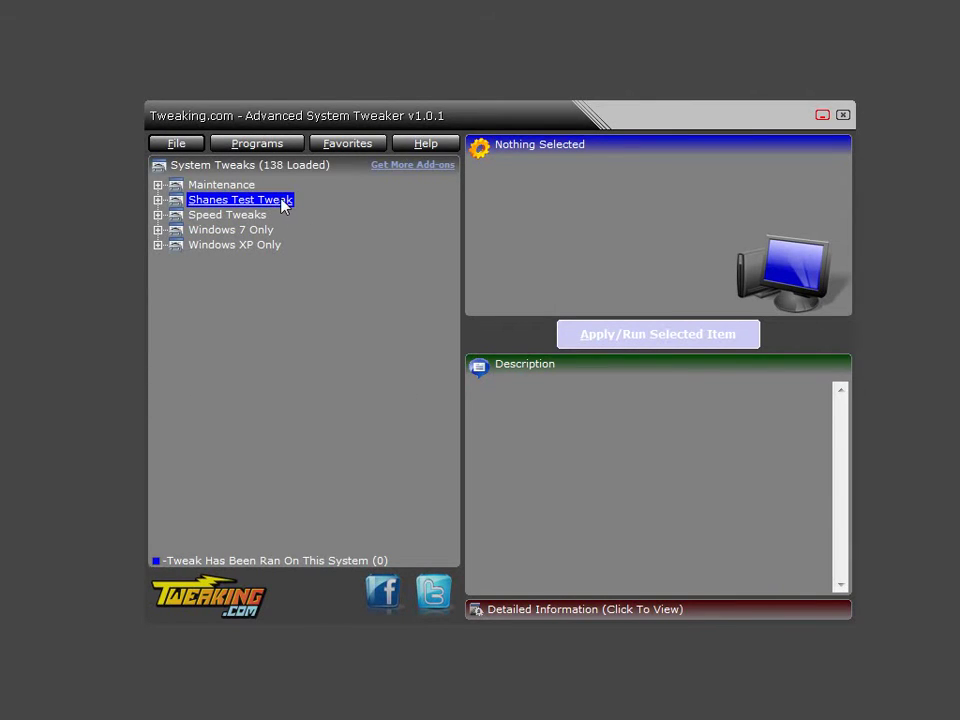
click(157, 200)
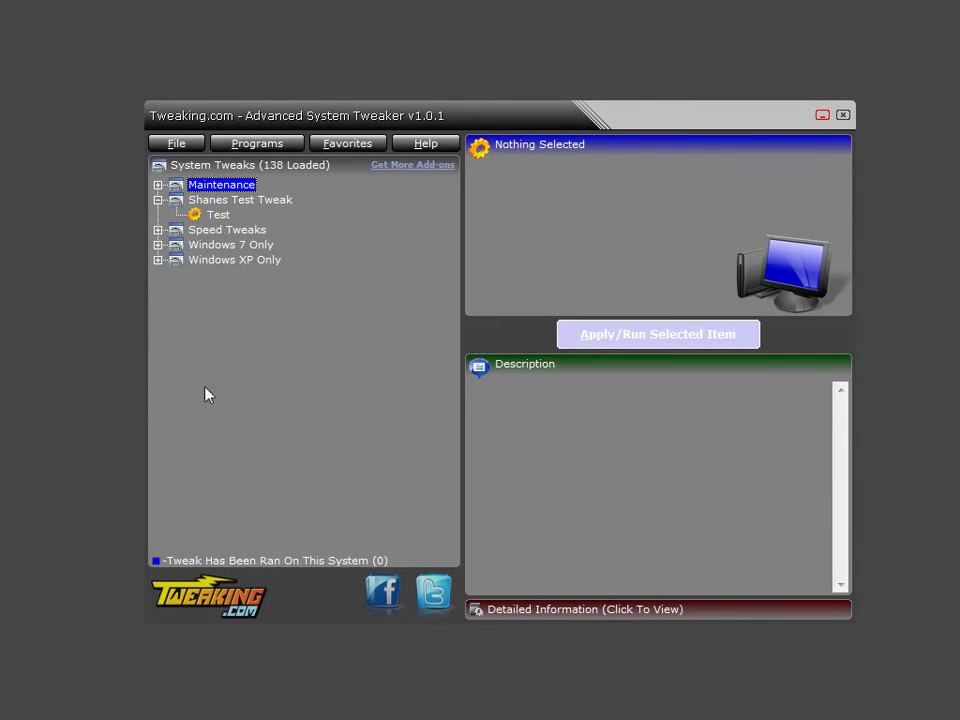
click(217, 215)
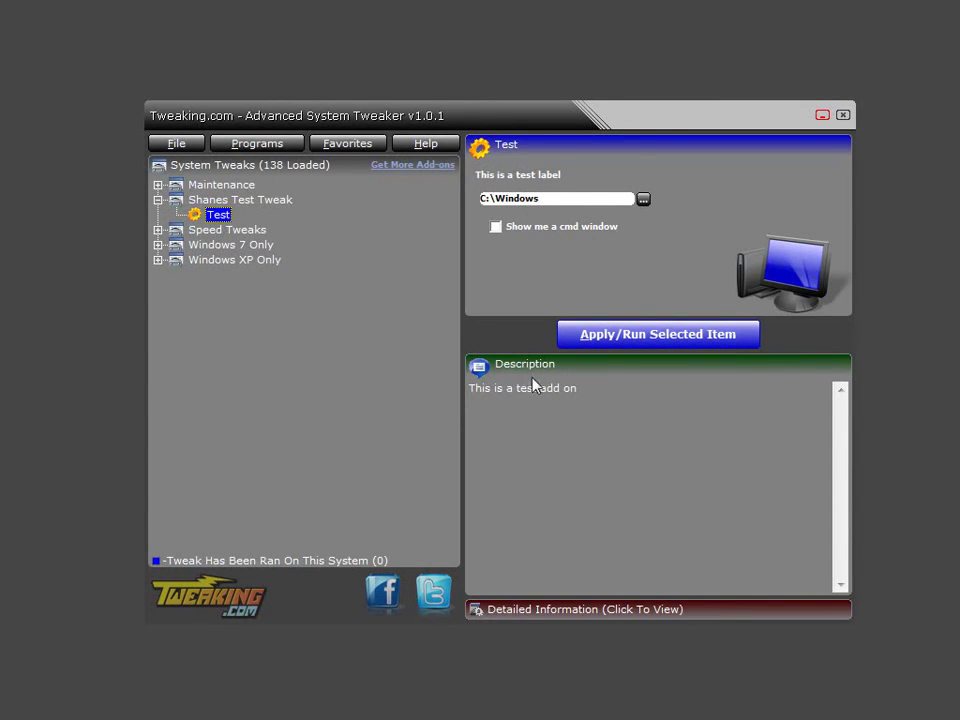
Review Test's OS Supported, Reg File and Commands details, then tick the cmd window option.
click(551, 614)
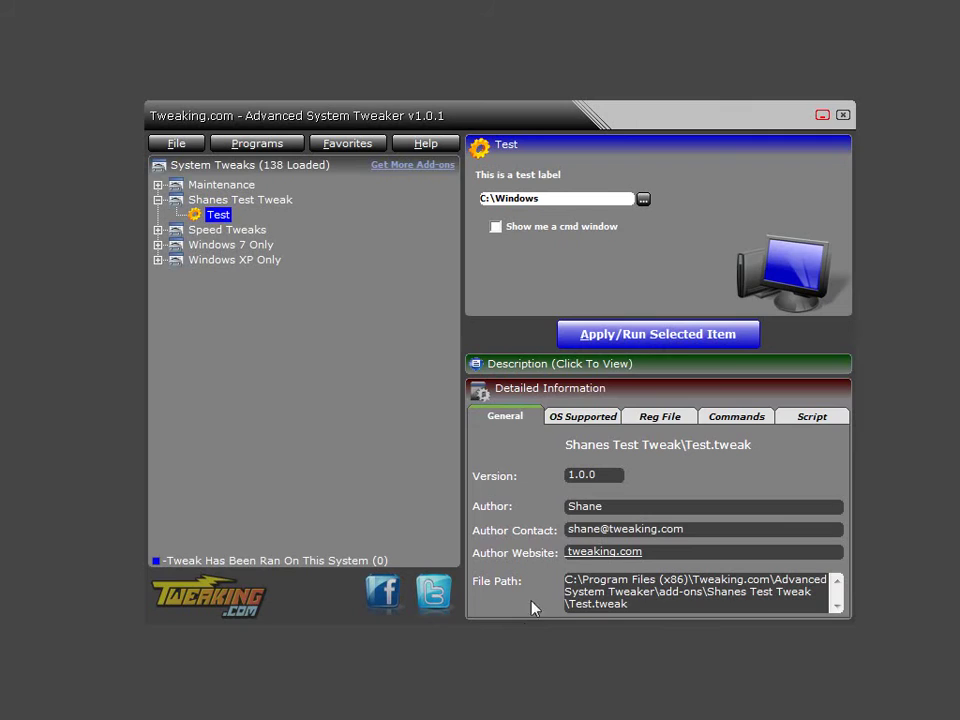
click(600, 418)
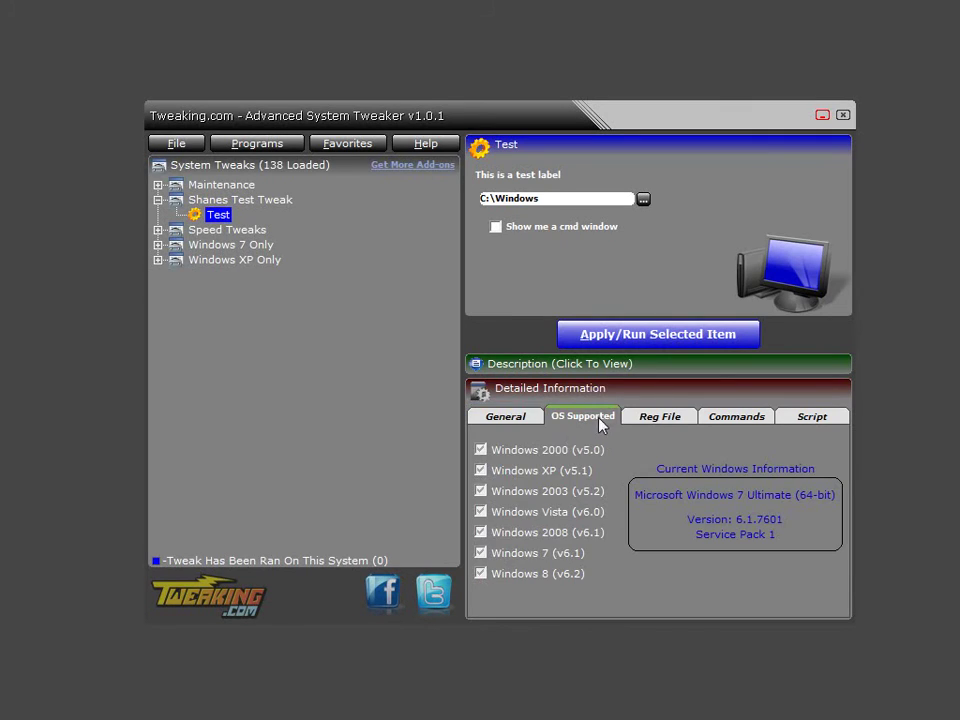
click(669, 418)
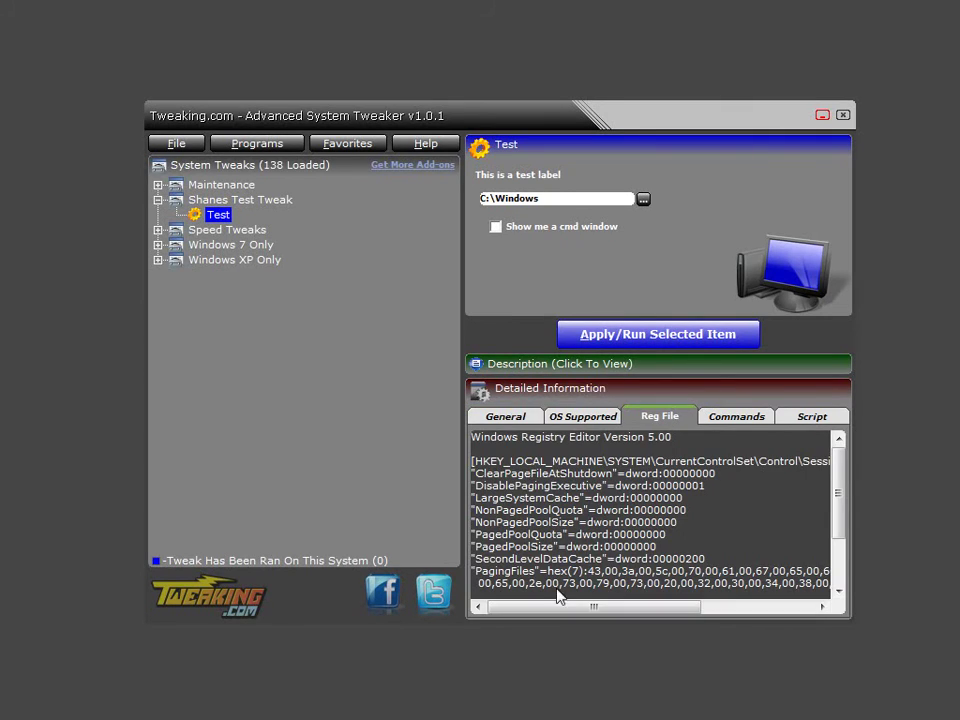
click(742, 418)
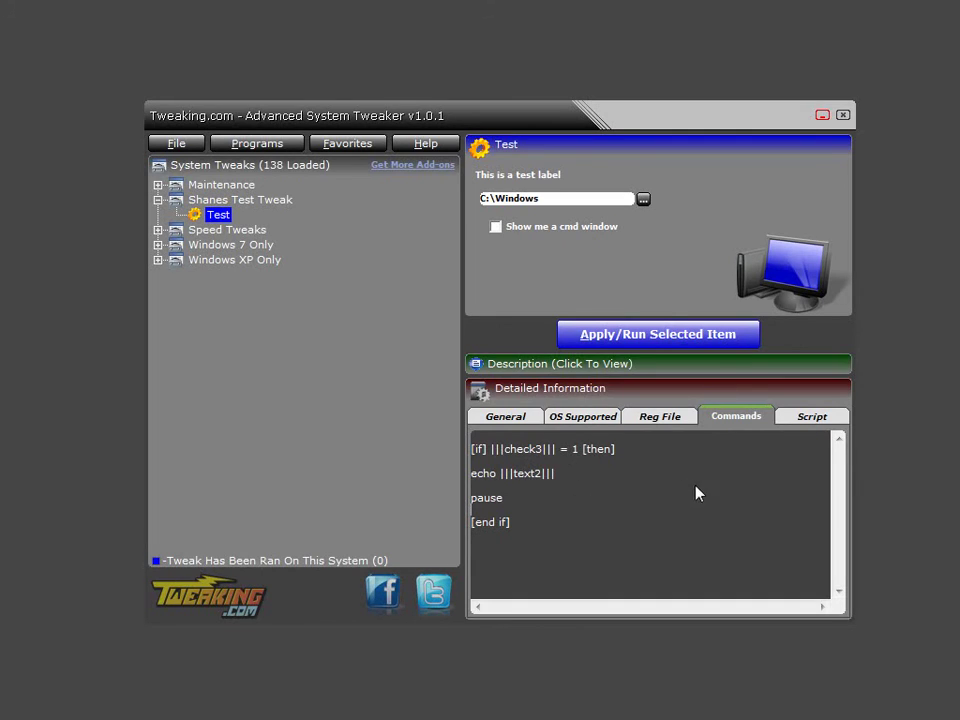
click(499, 229)
Run the Test add-on, let cmd echo C:\Windows and close, then show its description.
click(681, 340)
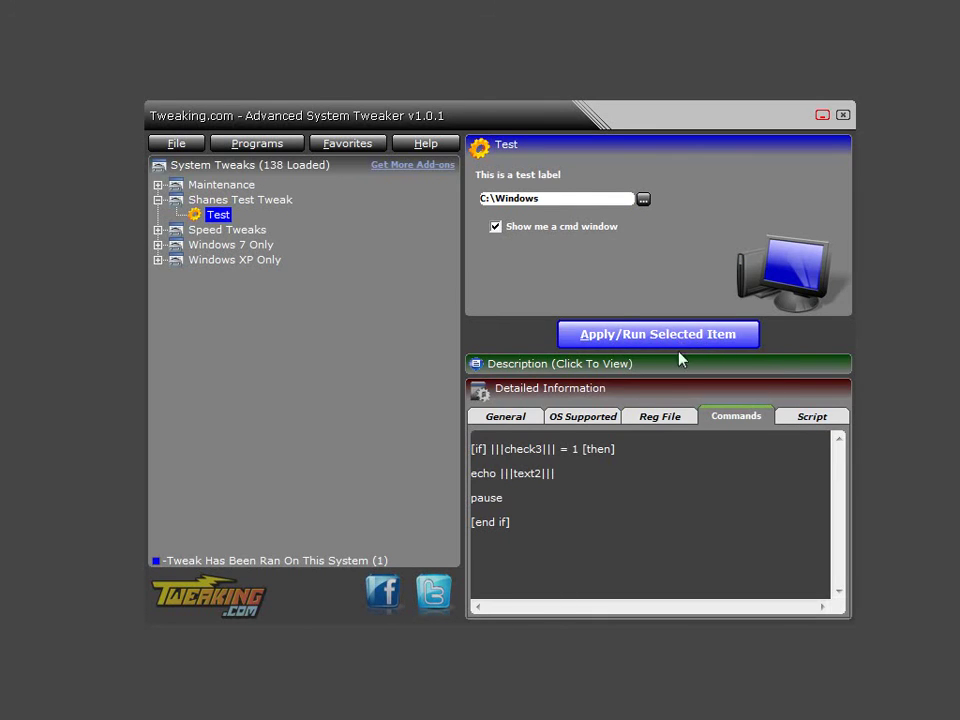
drag(44, 122, 643, 152)
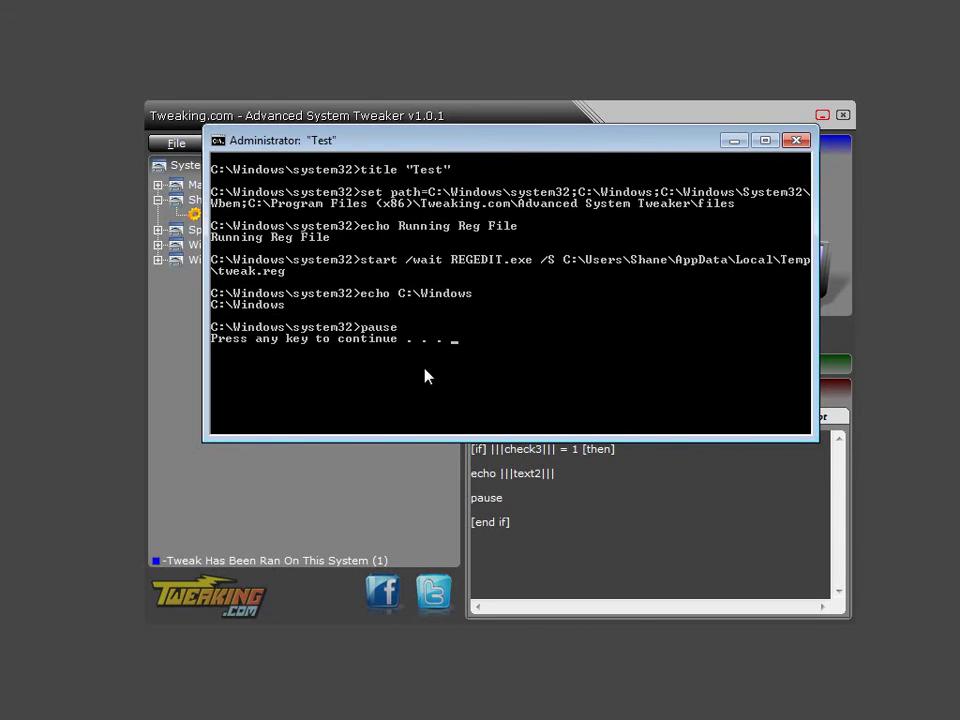
key(Return)
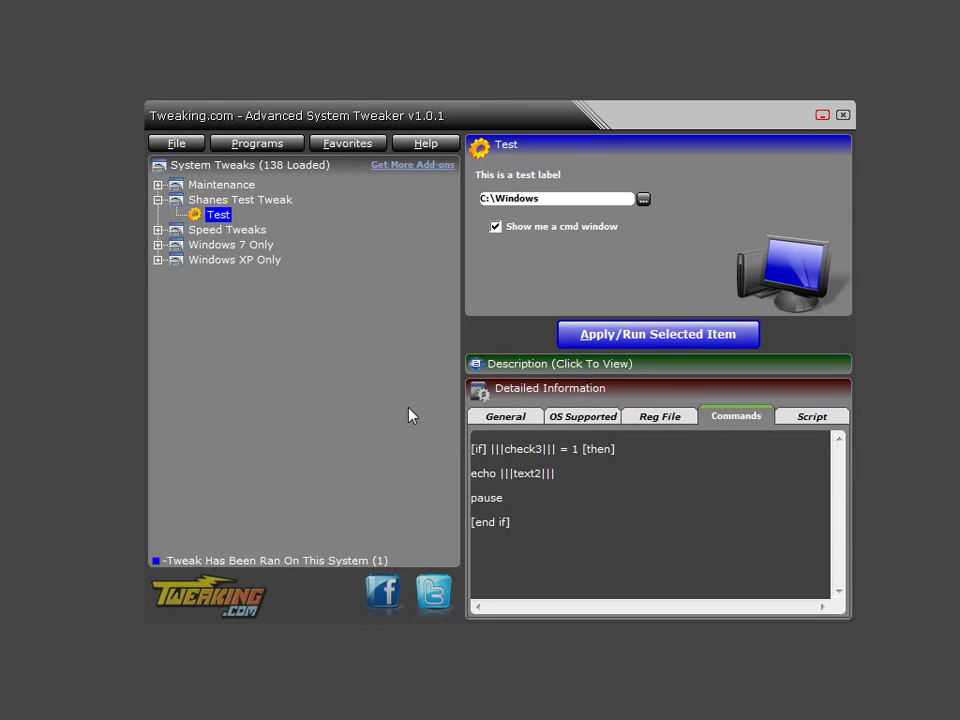
click(536, 366)
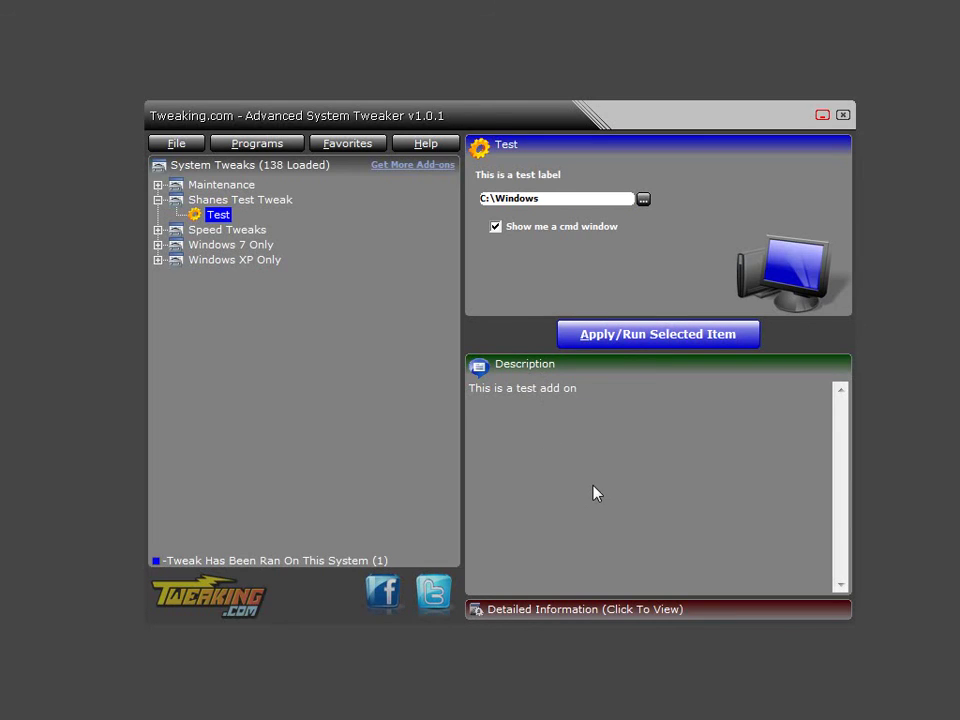